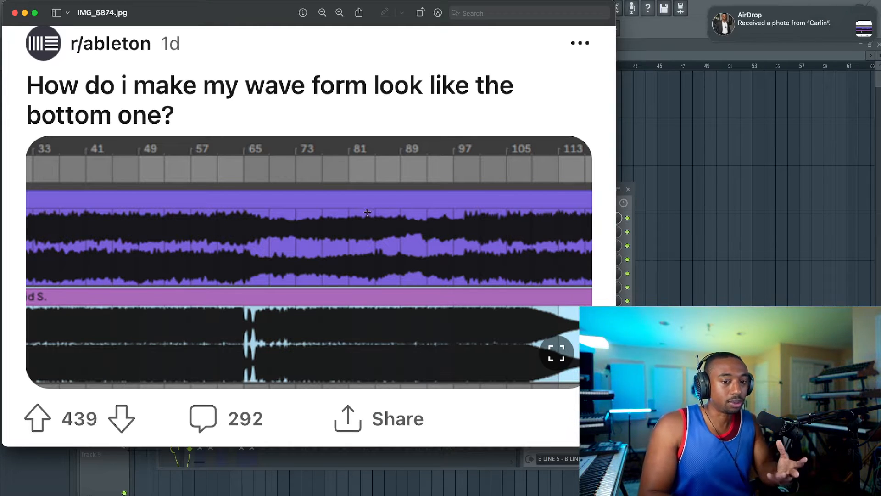
Close the waveform reference image and clear the Edison and mixer windows so that the playlist is in front
left_click(710, 9)
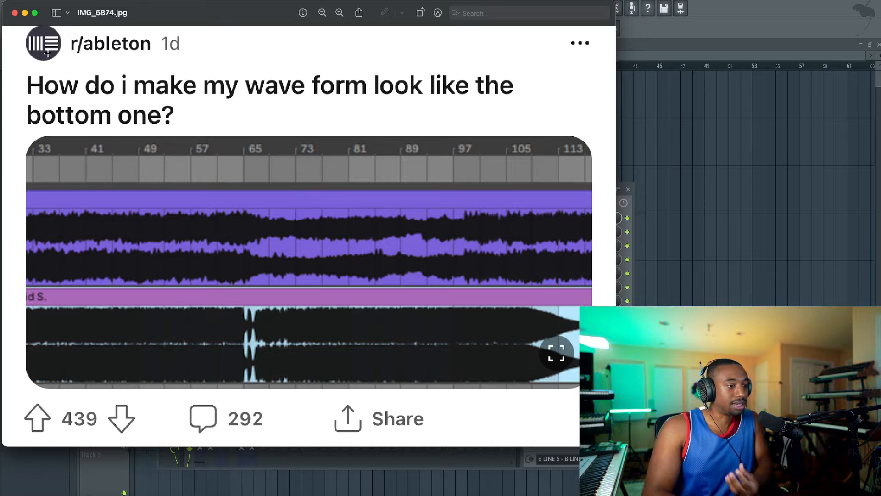
left_click(25, 13)
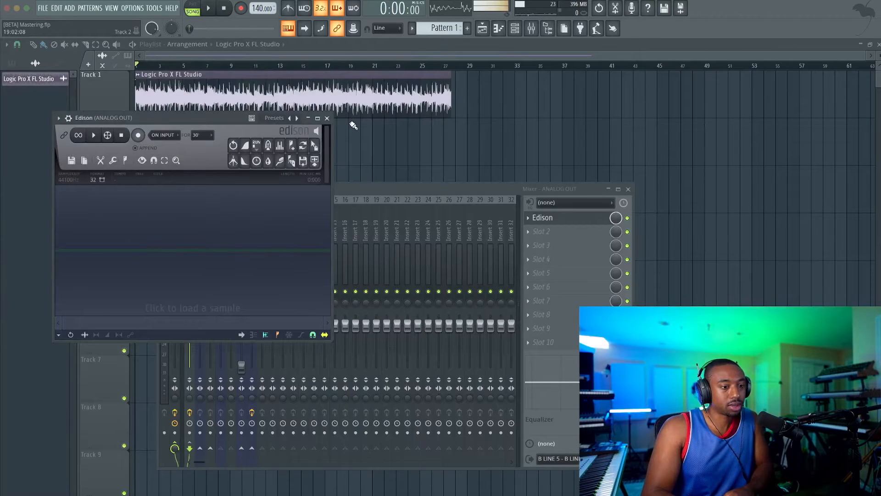
left_click_drag(204, 118, 205, 188)
left_click(237, 45)
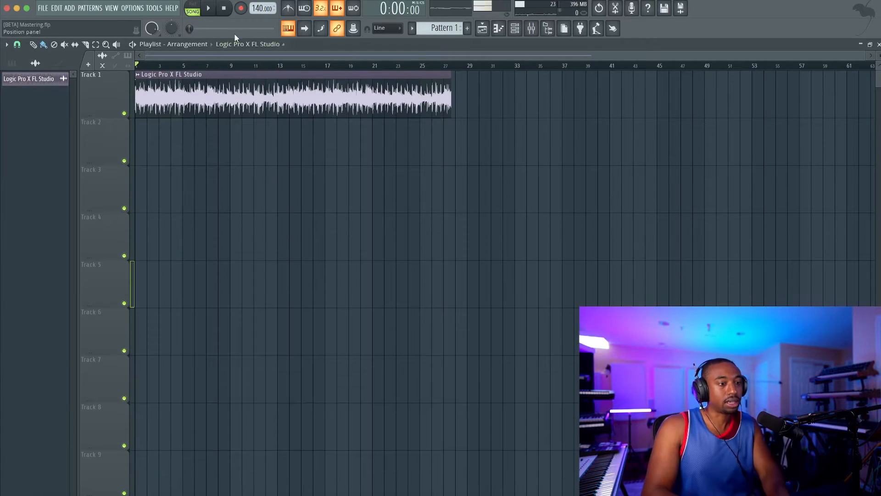
Lower the playlist clip's gain to -8.5 dB and disable FabFilter Pro-L 2 on the Master mixer track
left_click_drag(294, 117, 299, 119)
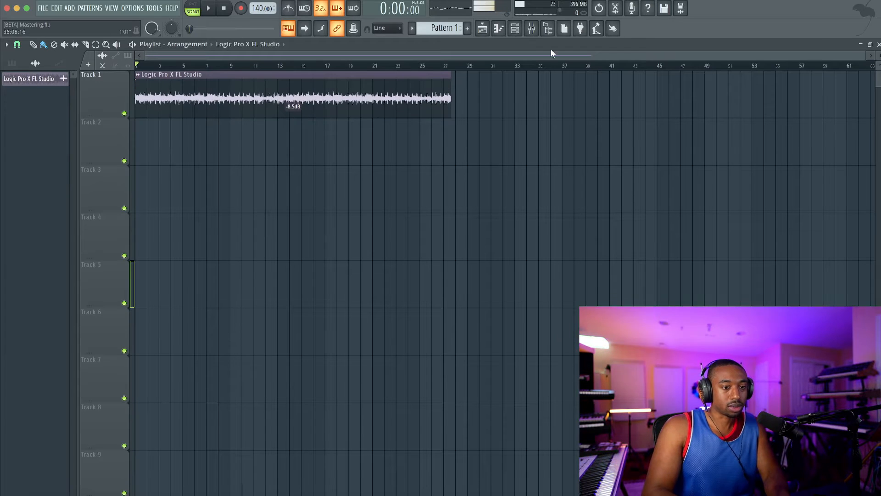
left_click(531, 29)
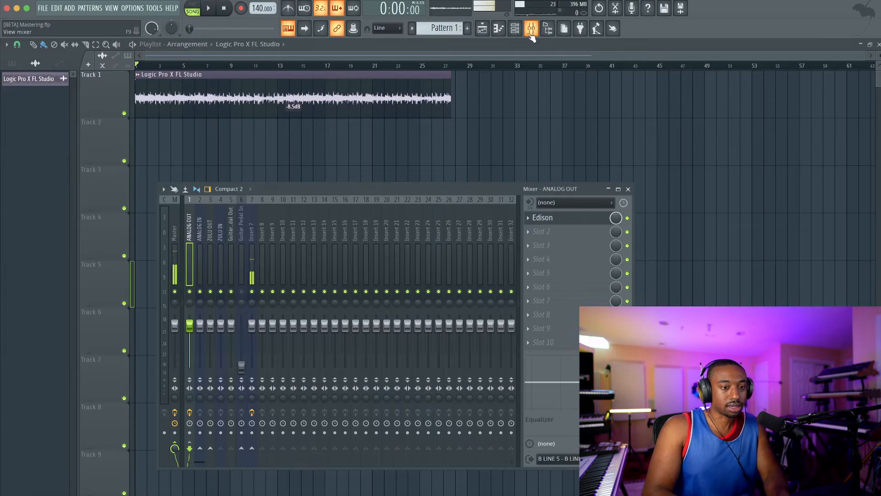
left_click(628, 219)
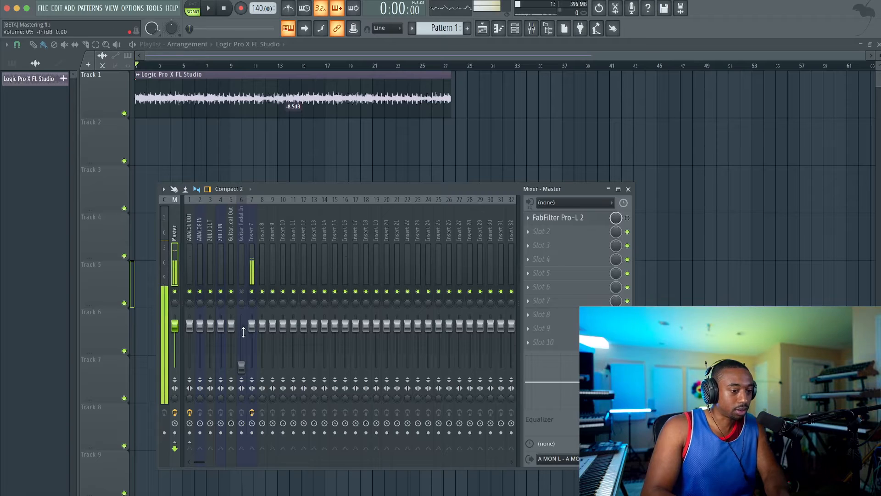
left_click(628, 189)
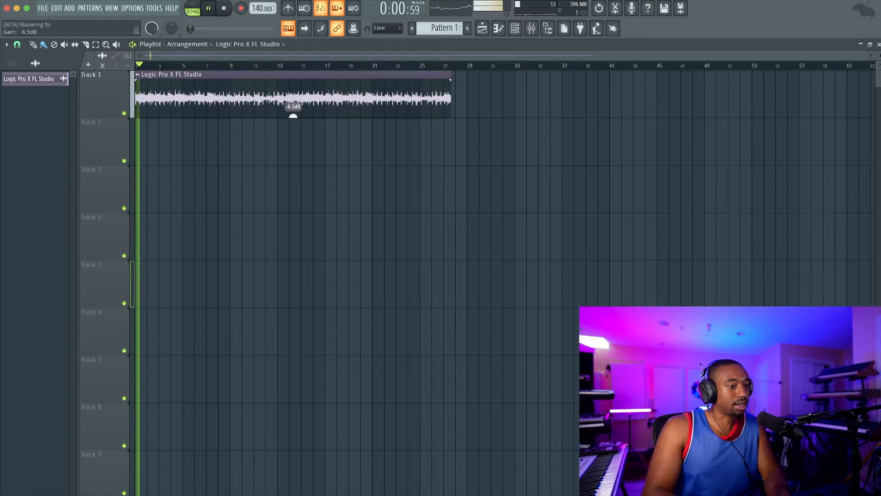
Raise the playlist clip's gain to -3.0 dB and audition it
left_click_drag(293, 117, 293, 105)
key("space")
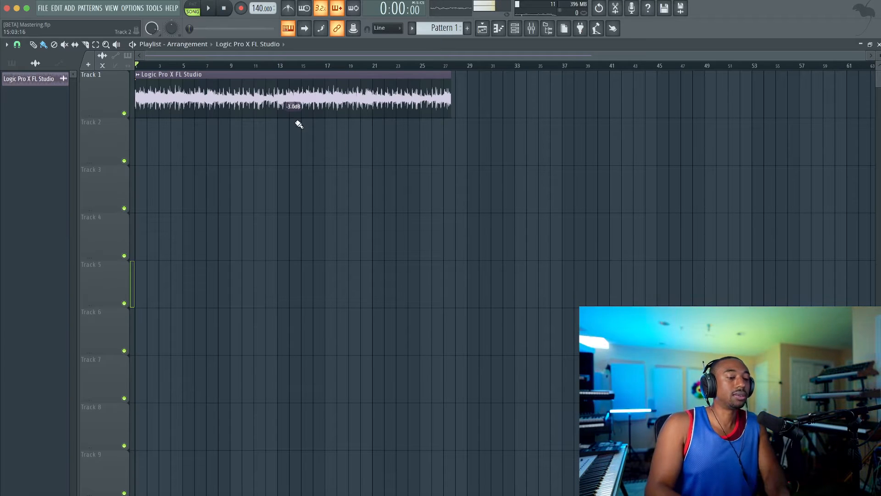
key("space")
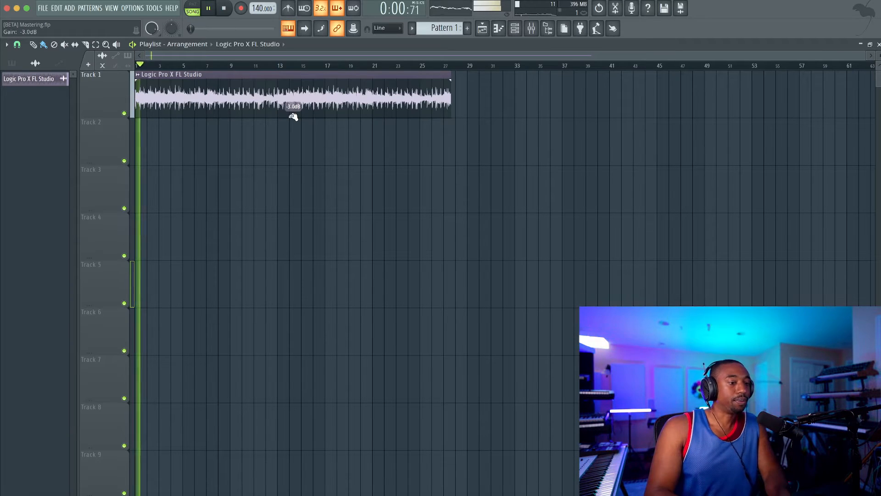
key("space")
Route the Logic Pro X FL Studio clip's channel to mixer track 8, select that track and close the channel settings
double_click(343, 86)
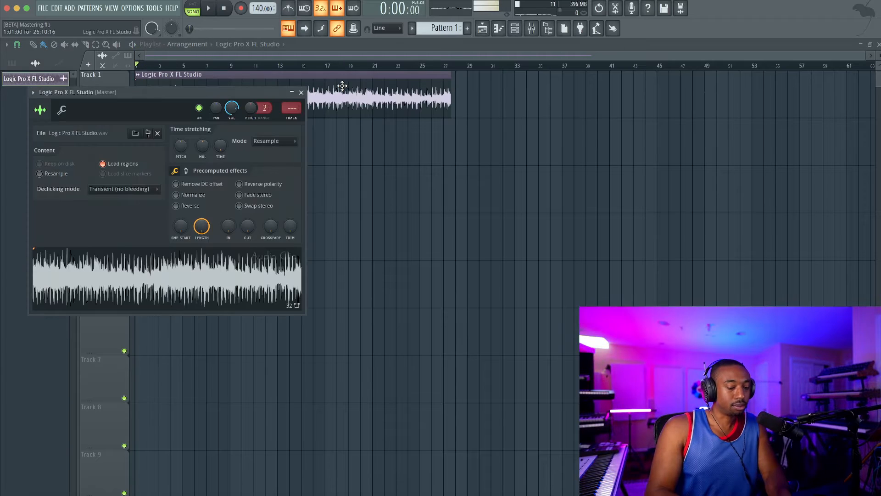
key("super+l")
left_click(190, 230)
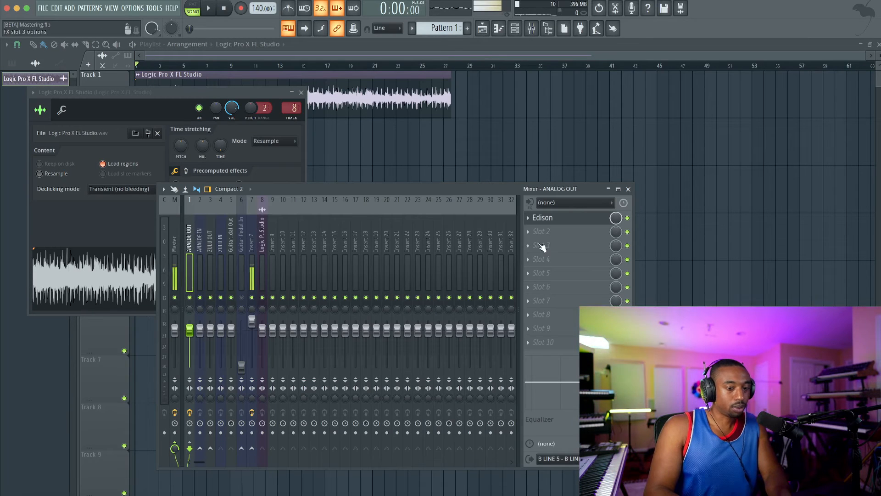
left_click(264, 244)
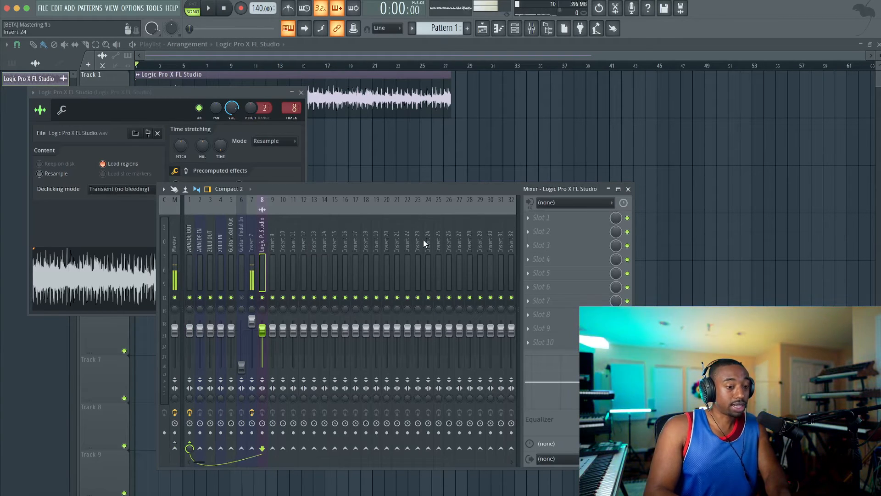
scroll(341, 128, "up", 1)
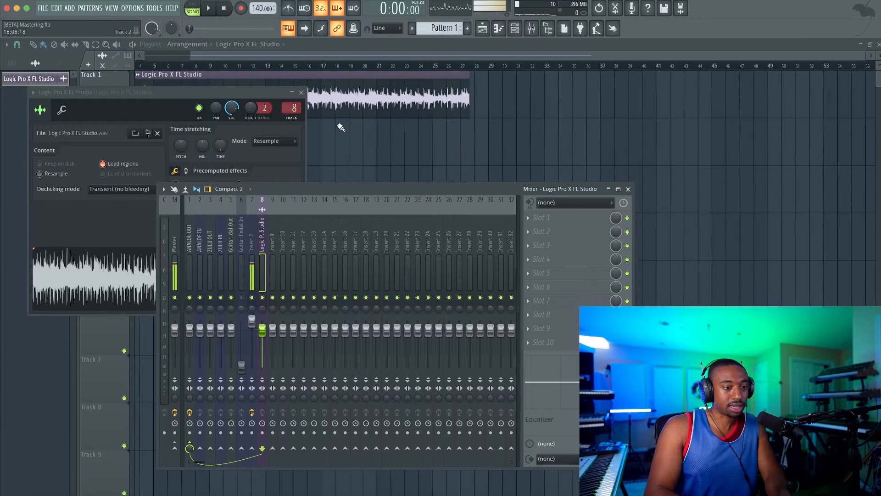
left_click(302, 92)
Examine the transients in the clip's waveform up close and compare them with the overall shape of the clip
scroll(307, 123, "up", 5)
scroll(305, 123, "up", 3)
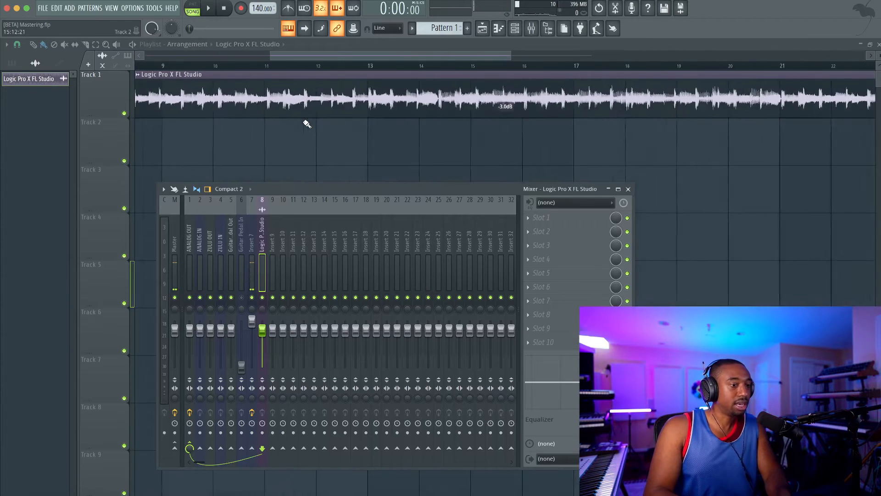
scroll(270, 115, "up", 2)
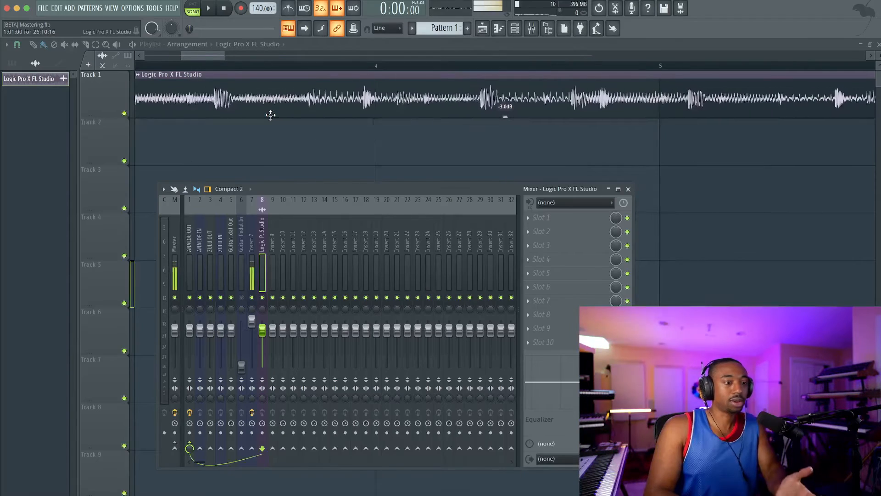
scroll(409, 89, "up", 2)
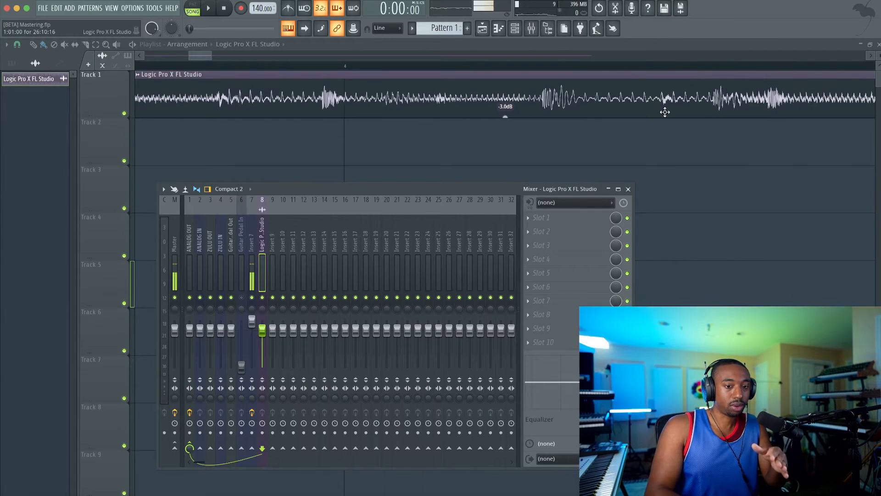
scroll(455, 137, "down", 7)
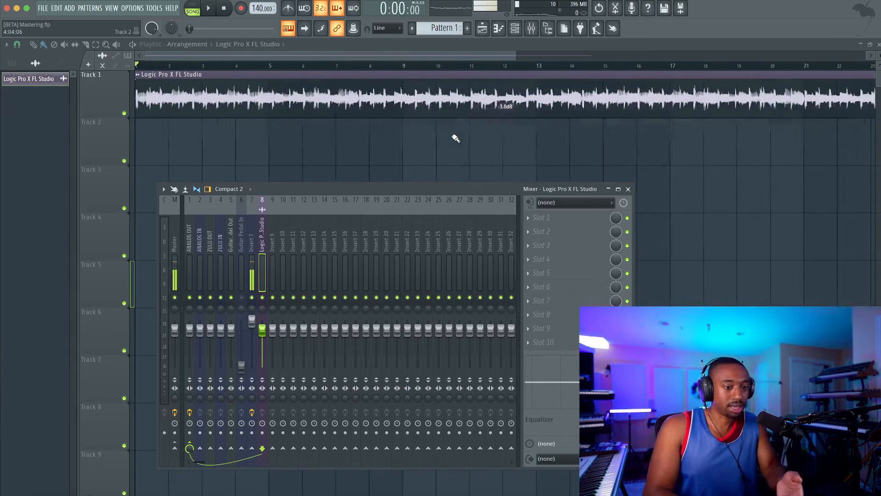
scroll(454, 138, "down", 4)
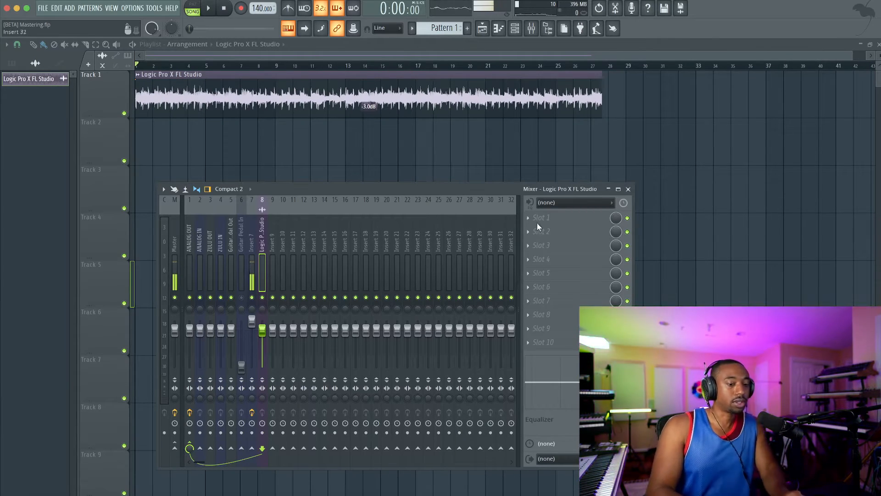
Load KClip3 in the first effect slot of the clip's mixer track and link its input and output gain
left_click(556, 223)
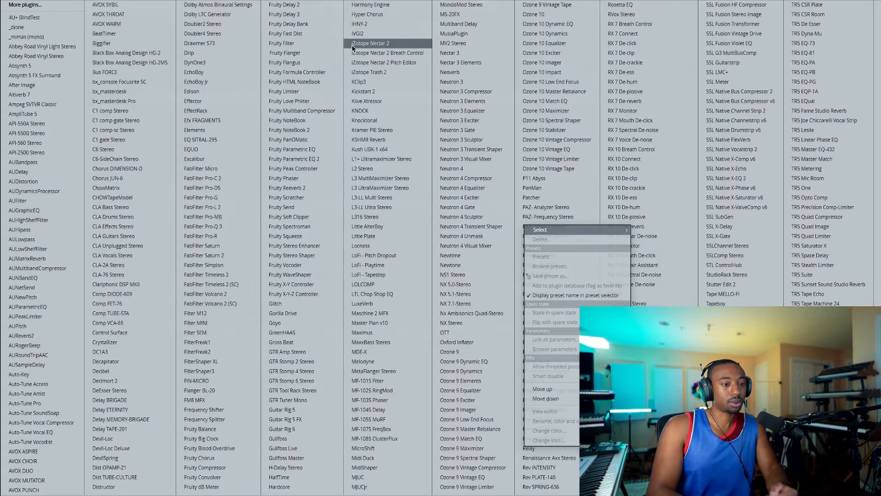
left_click(381, 82)
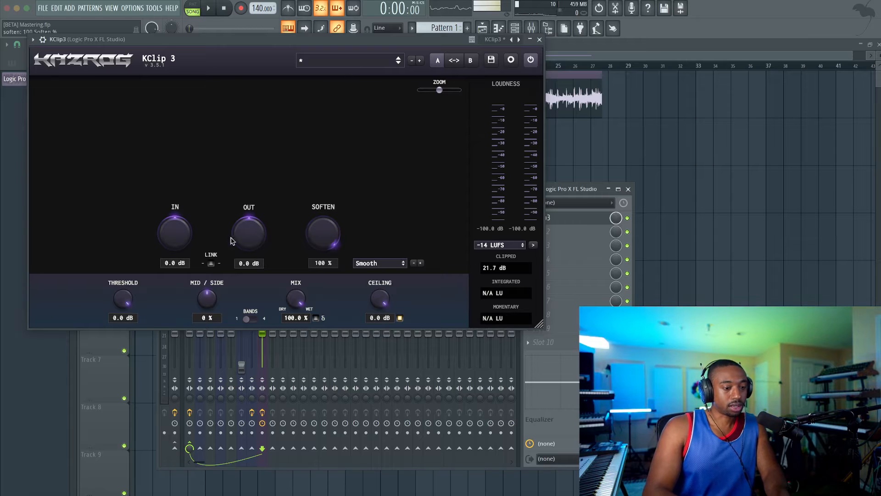
key("space")
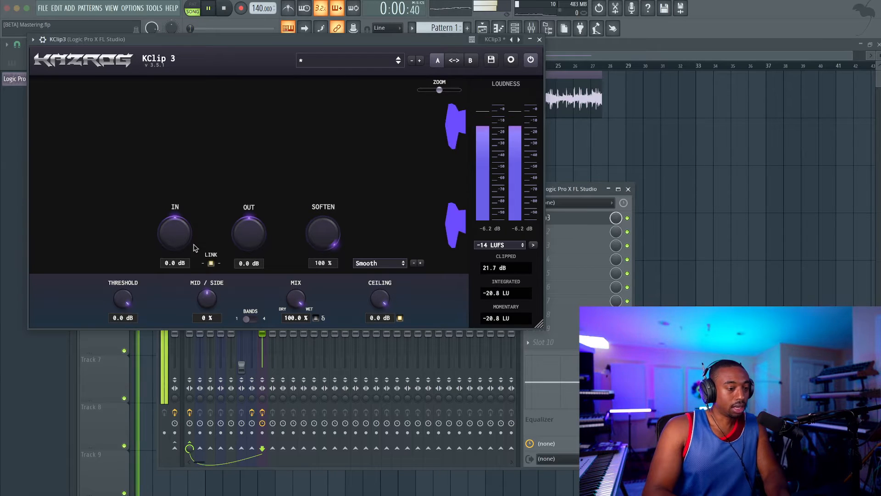
key("space")
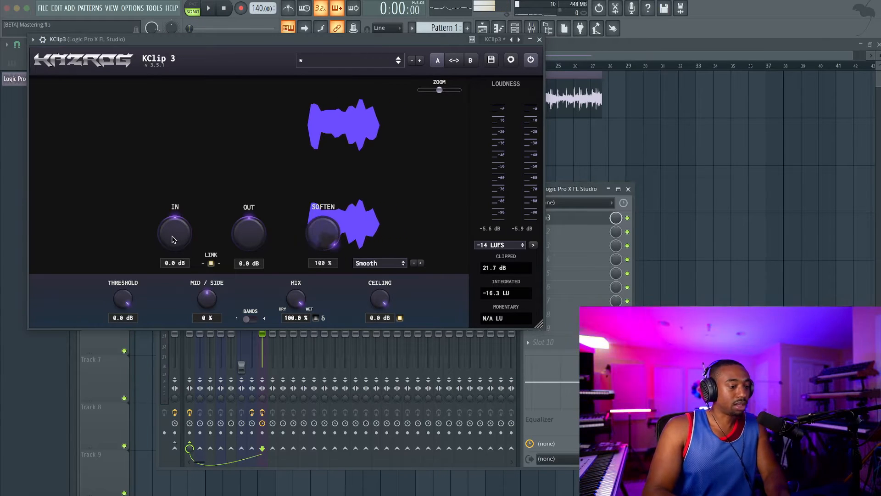
Try KClip3's linked gain at 7.5 dB input and -7.5 dB output during playback, then close the plugin
key("space")
left_click_drag(172, 239, 178, 202)
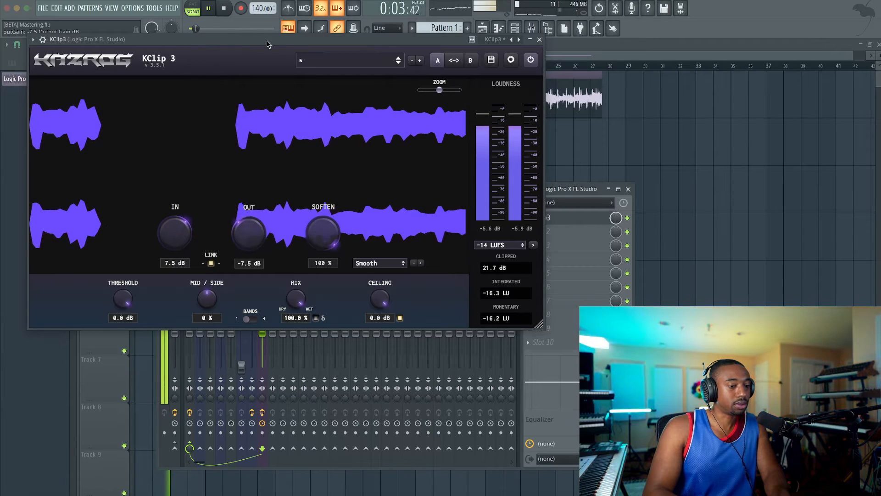
left_click_drag(262, 44, 396, 123)
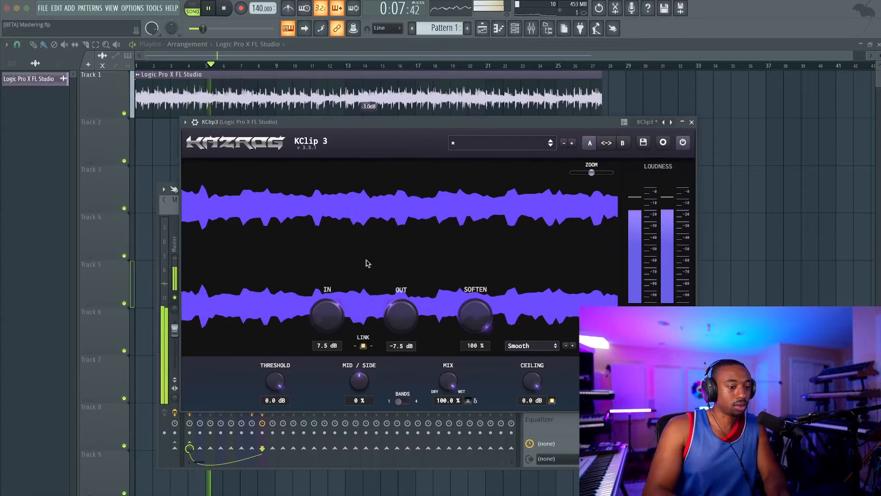
key("space")
left_click(692, 122)
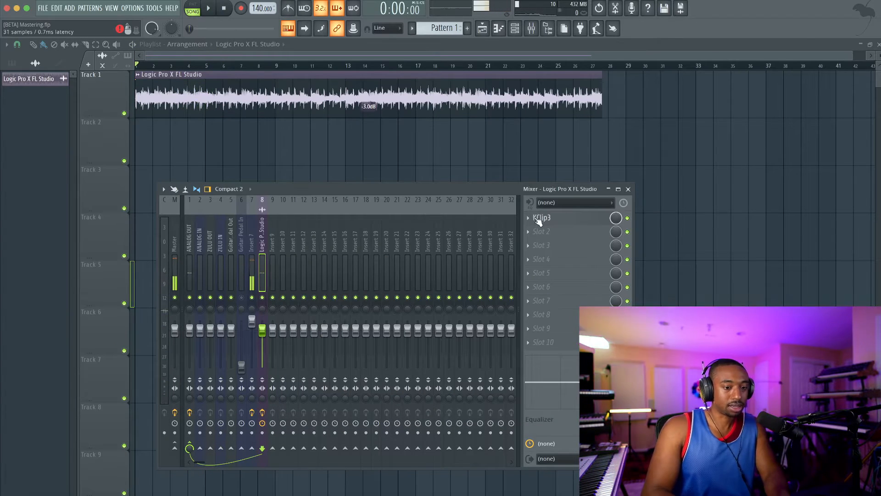
Audition KClip3's linked input gain at 16.6 dB and settle it at 5.8 dB, with the output at -5.8 dB
left_click(543, 217)
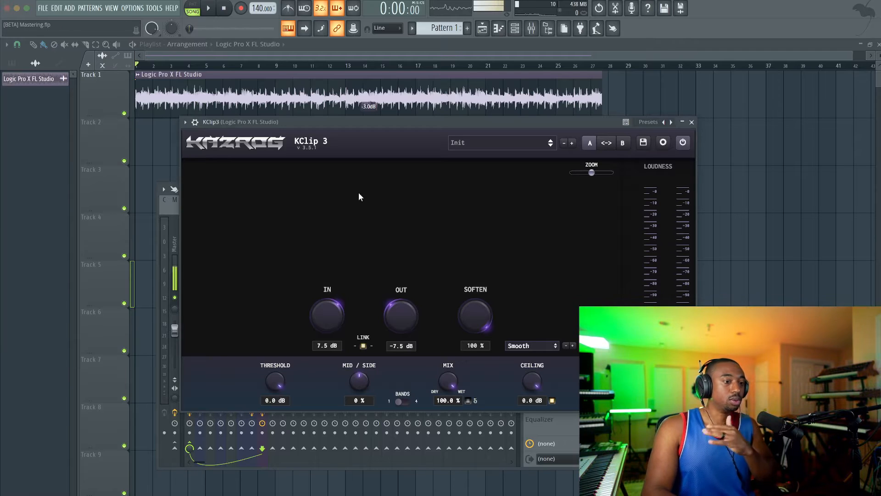
left_click(212, 9)
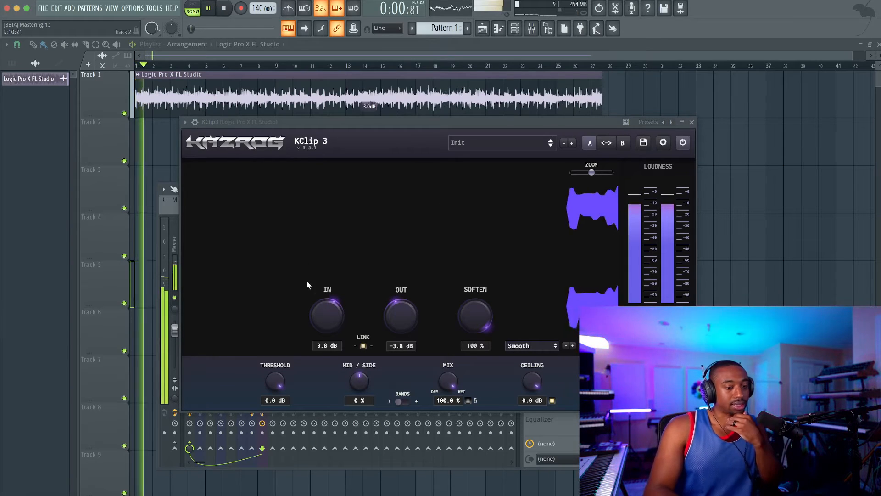
left_click_drag(329, 322, 335, 252)
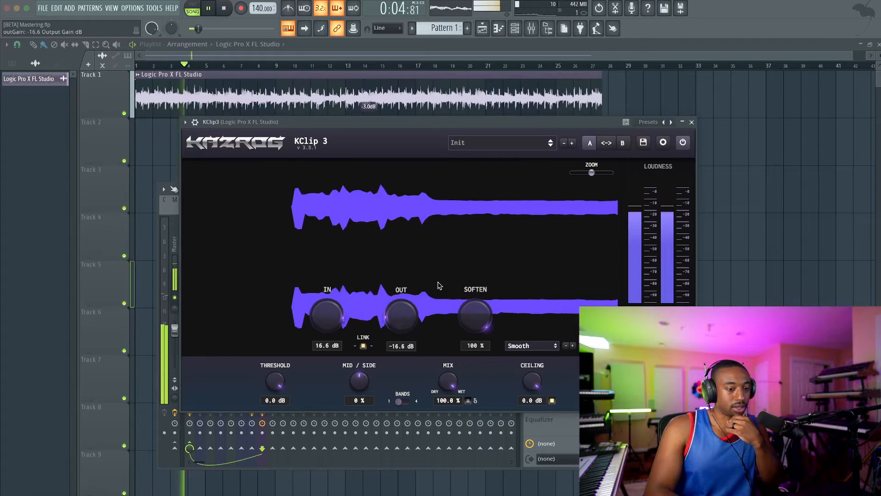
left_click_drag(326, 313, 324, 358)
left_click_drag(325, 322, 324, 333)
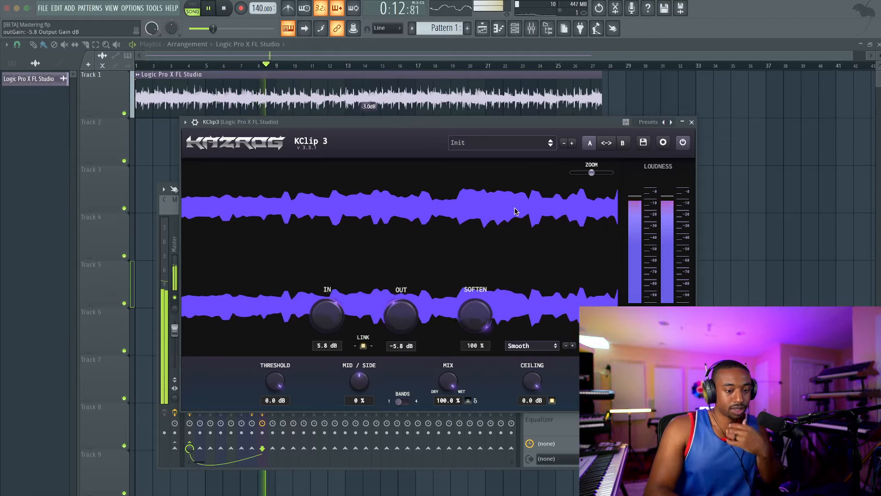
key("space")
left_click(691, 123)
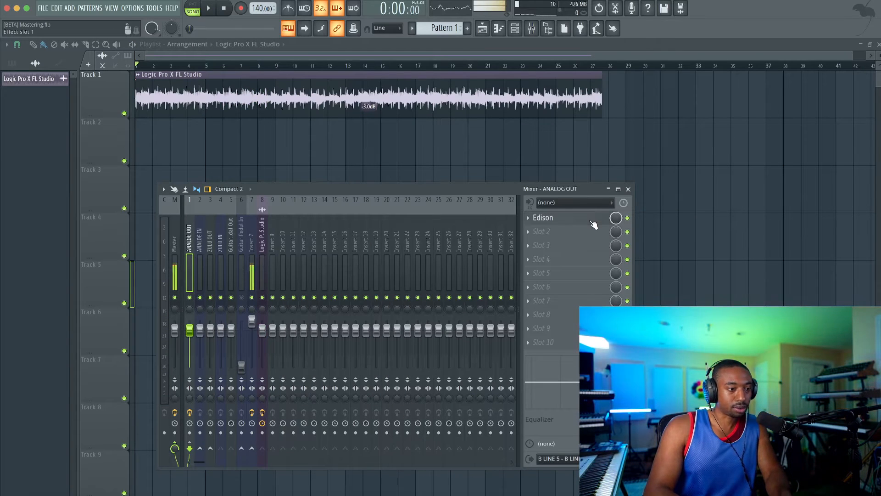
Record about 12.5 seconds of playback in Edison on the ANALOG OUT track using the On play mode
left_click(593, 223)
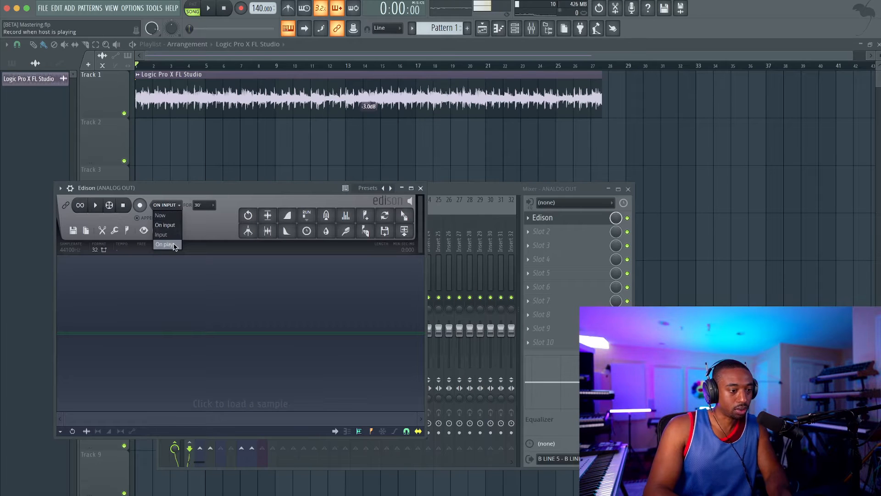
key("space")
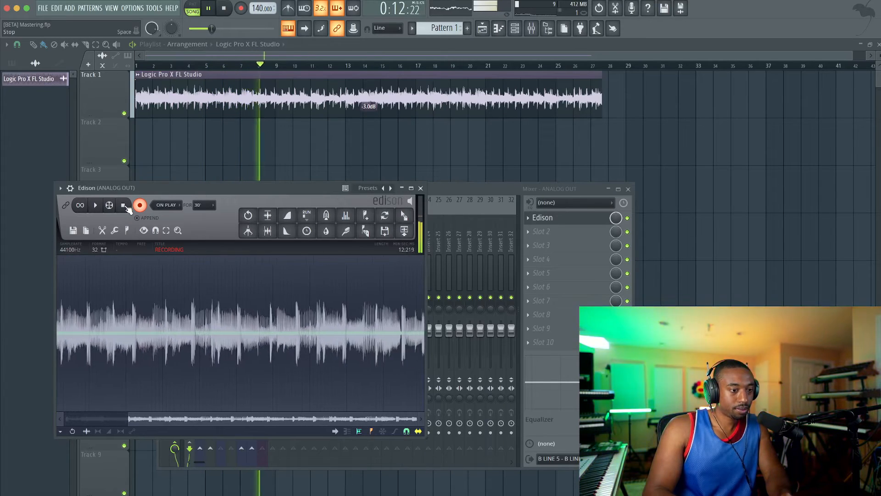
left_click(125, 206)
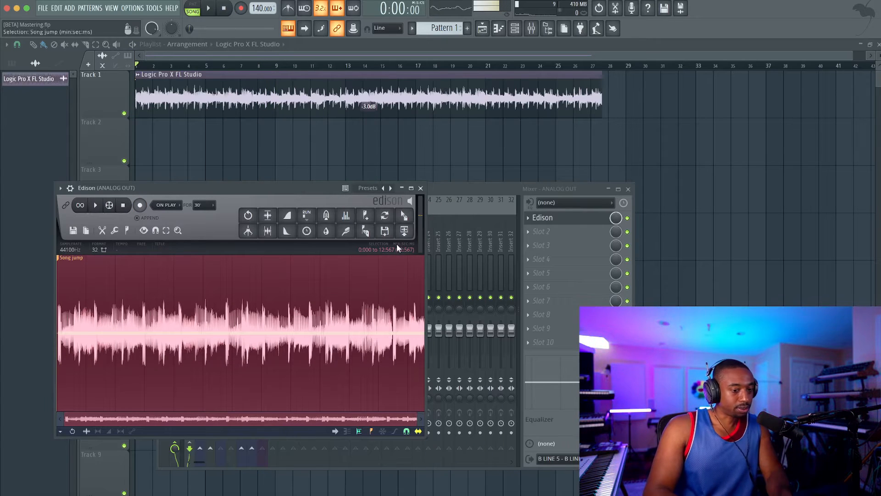
Place the Edison recording on playlist Track 2, solo that track and play it
left_click(405, 232)
left_click(228, 143)
scroll(218, 137, "up", 2)
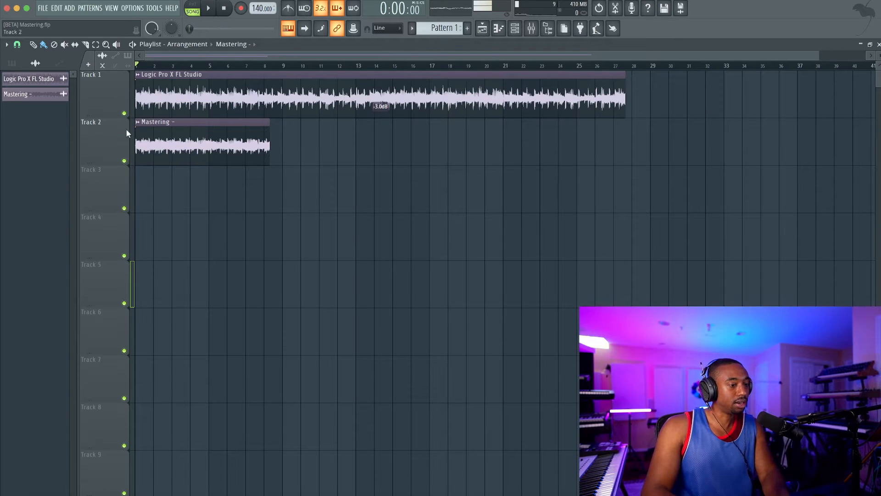
left_click(124, 161, "ctrl")
key("space")
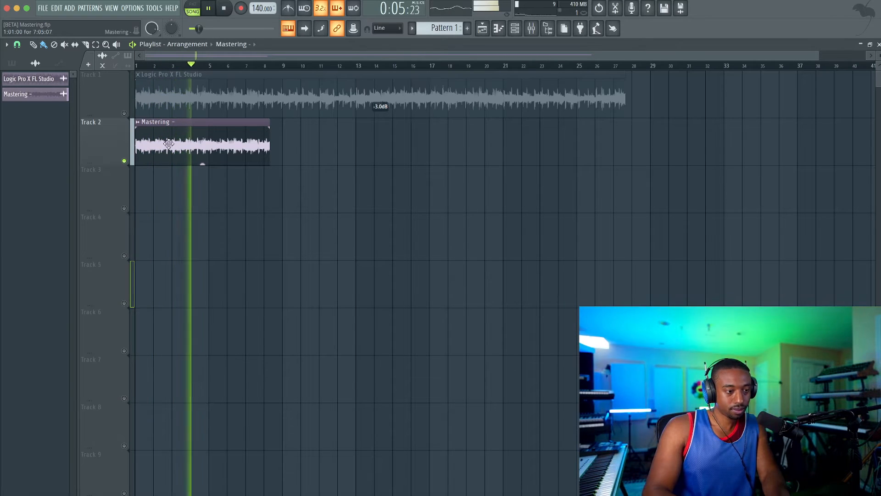
Audition the original on Track 1 against the recording on Track 2 by alternately soloing each track during playback
left_click(124, 114, "ctrl")
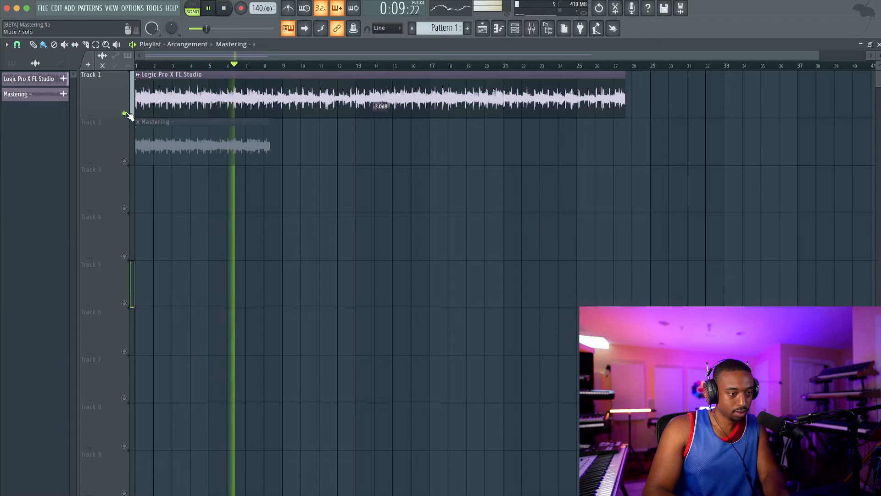
left_click(124, 161, "ctrl")
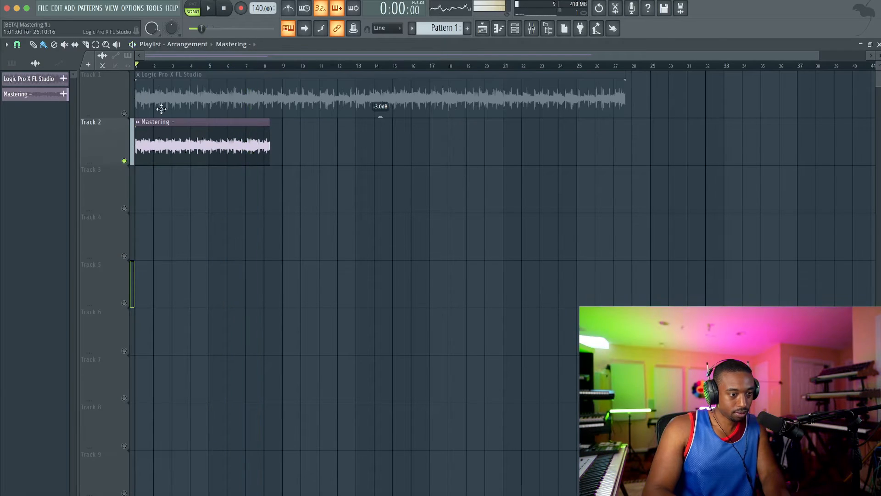
left_click(171, 66)
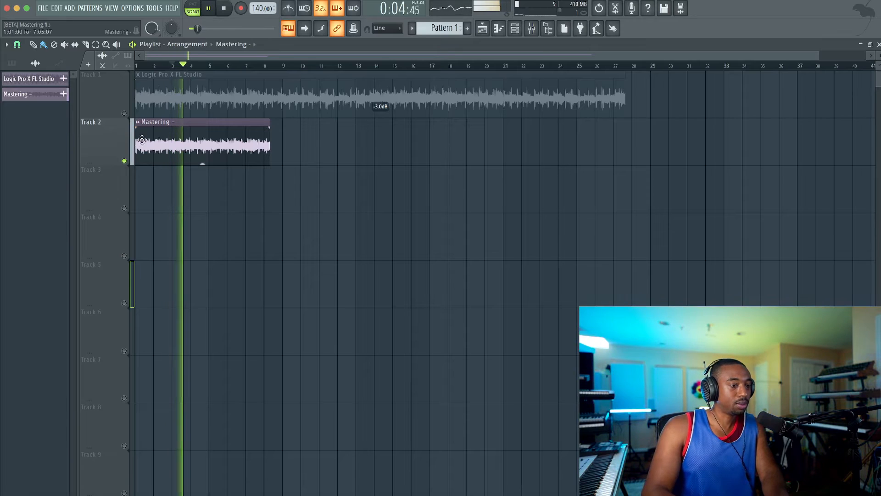
key("space")
Clear the solo so all playlist tracks are enabled, and mute Track 1
left_click(125, 161)
left_click(124, 162)
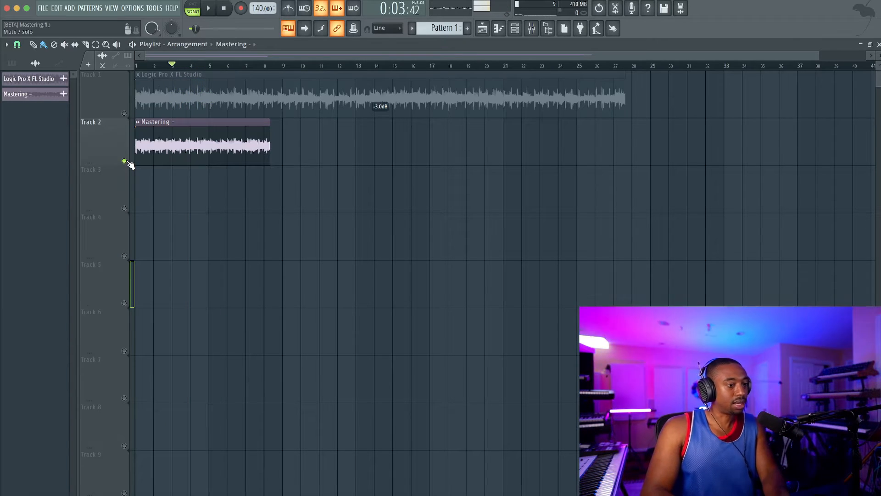
right_click(124, 161)
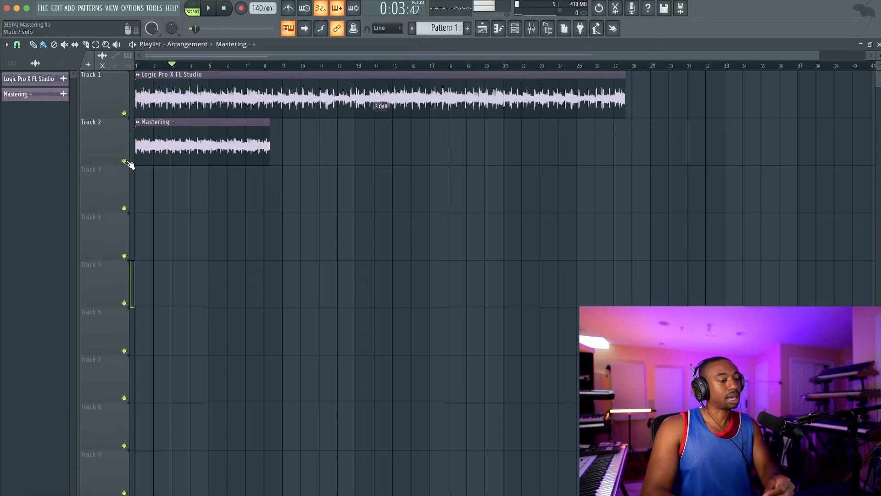
left_click(125, 113)
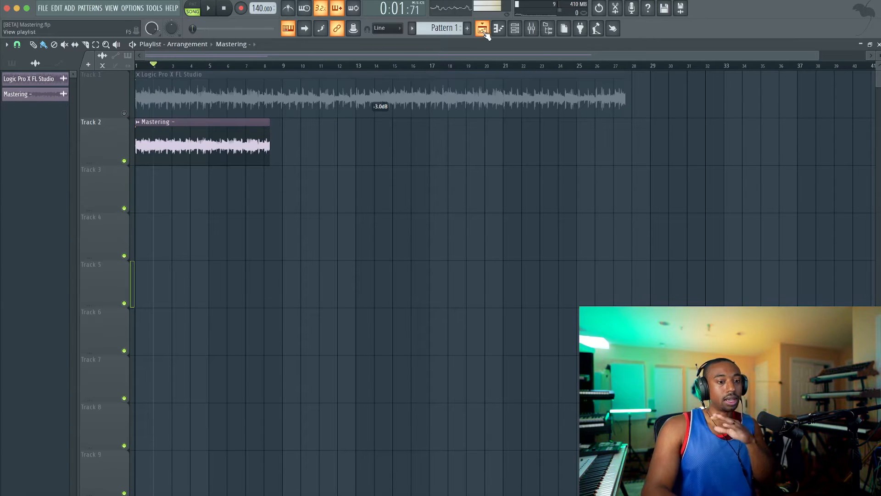
Load UAD Teletronix LA-2A Legacy into slot 2 of the ANALOG OUT mixer track
scroll(196, 151, "up", 2)
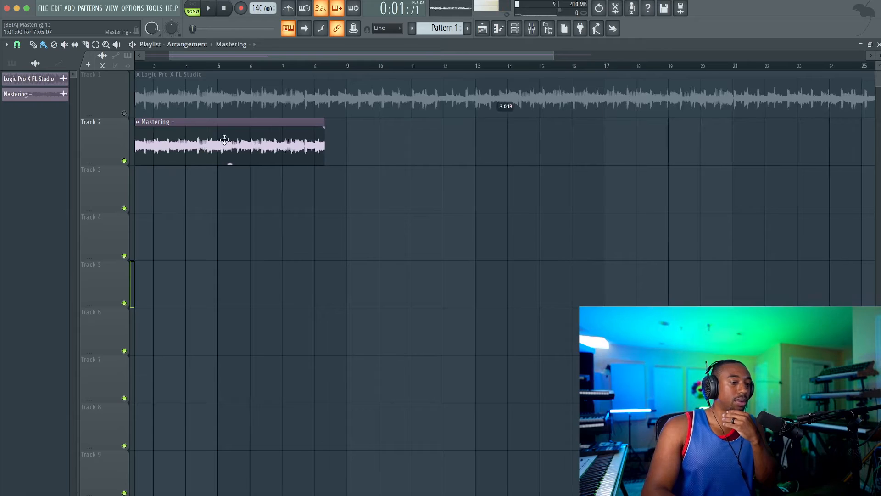
scroll(234, 156, "up", 3)
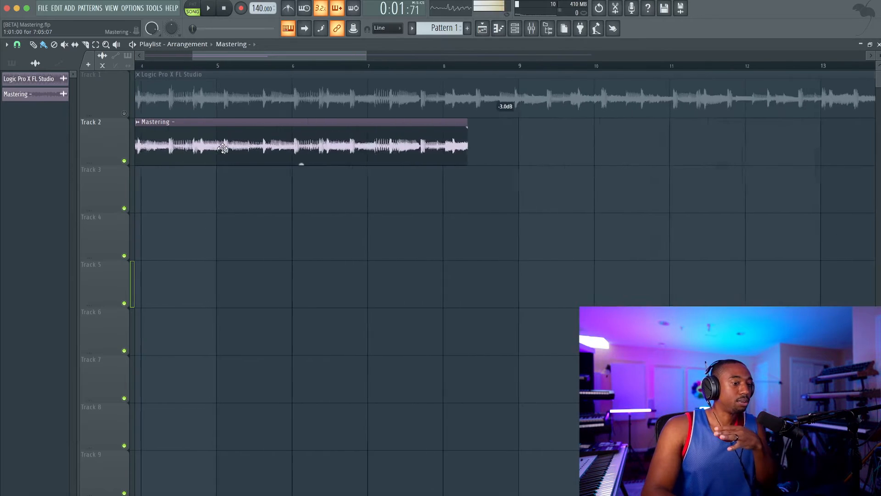
scroll(275, 152, "down", 4)
left_click(531, 28)
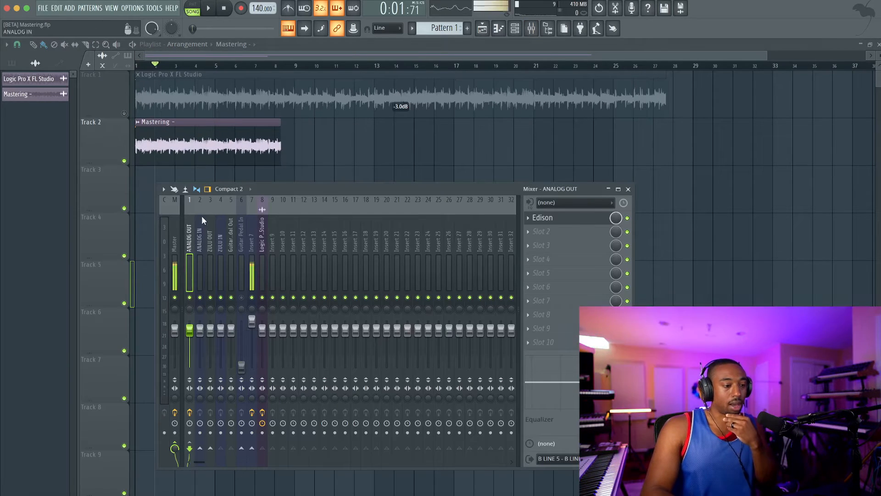
left_click(542, 232)
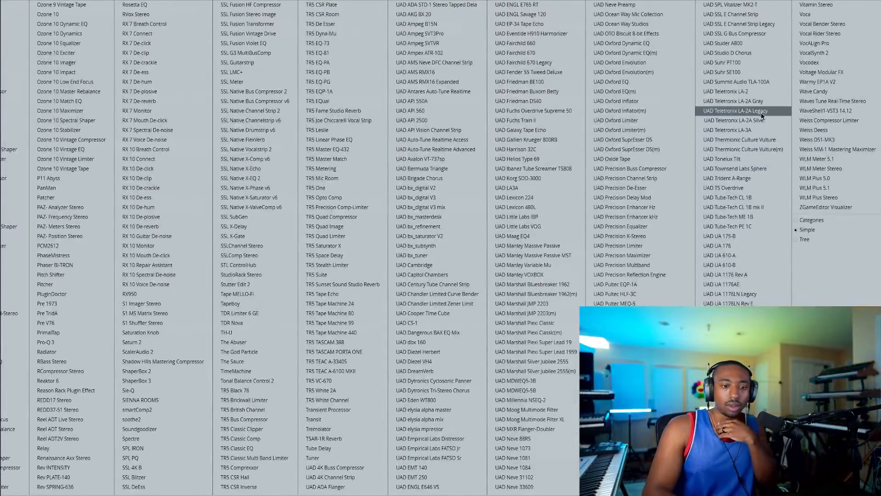
left_click(761, 112)
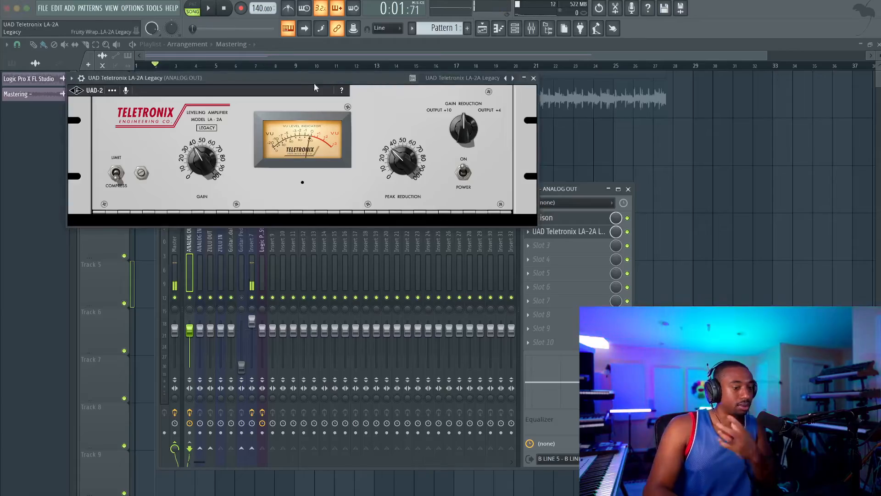
left_click_drag(297, 84, 291, 157)
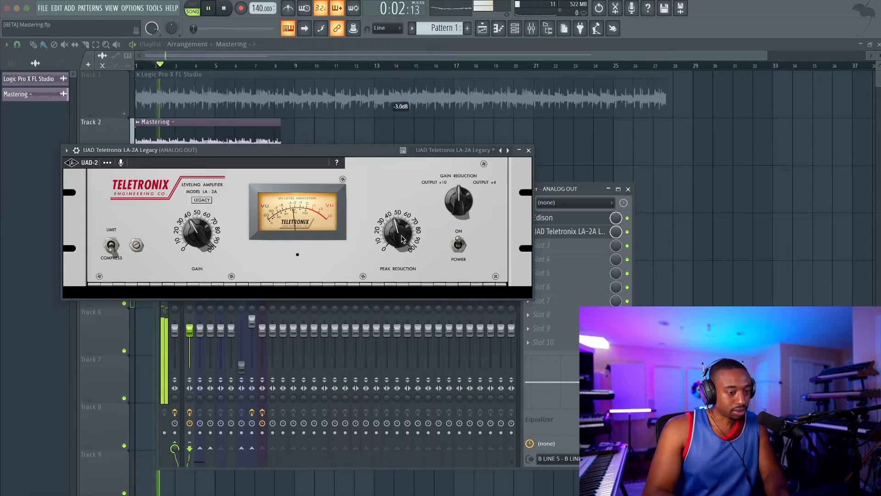
Raise the clip gain of the recording on Track 2 to 2.8 dB while previewing it through the LA-2A
key("space")
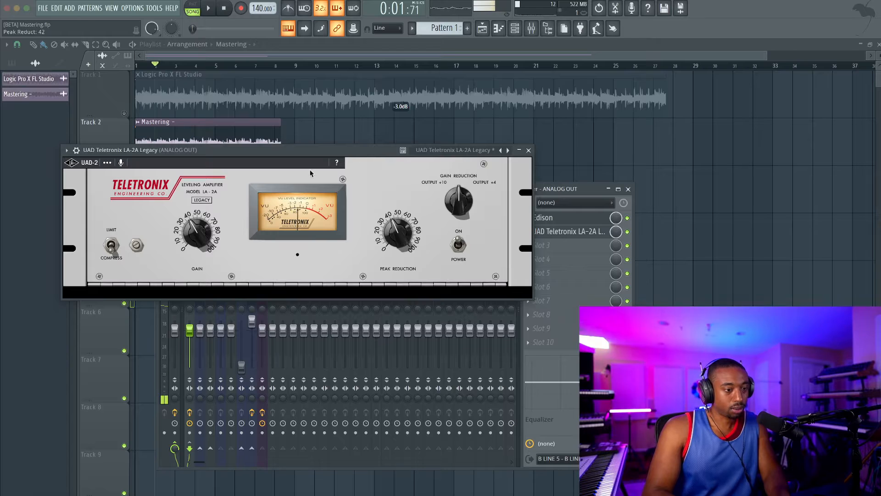
left_click_drag(297, 150, 295, 178)
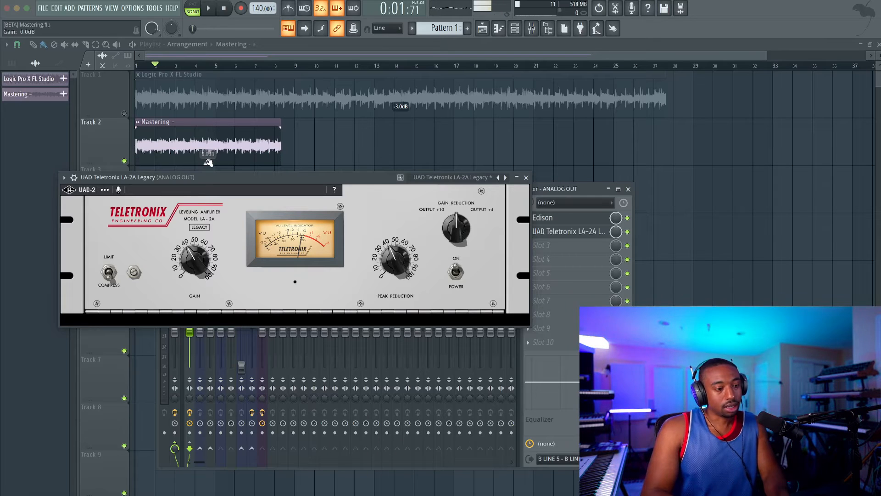
left_click_drag(208, 163, 207, 162)
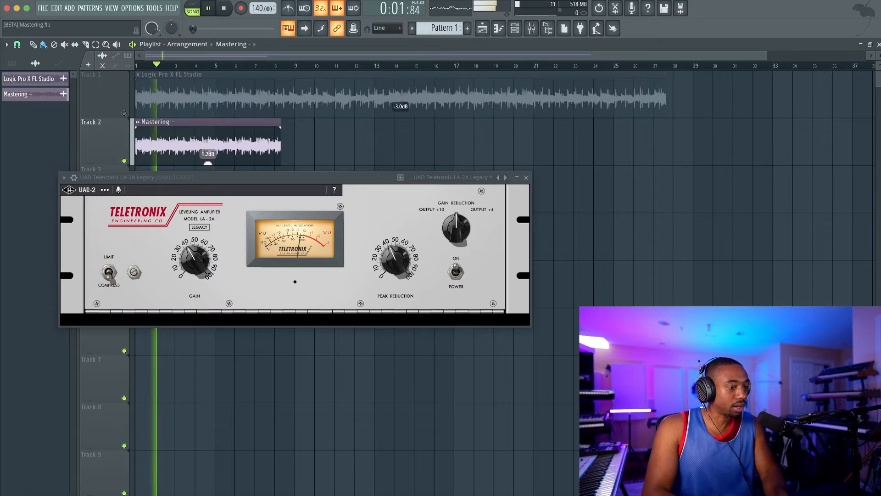
left_click_drag(208, 164, 208, 162)
Reduce the LA-2A's peak reduction slightly and raise its gain to about 50 during playback, ending with playback stopped
left_click_drag(388, 258, 388, 268)
left_click_drag(193, 268, 195, 256)
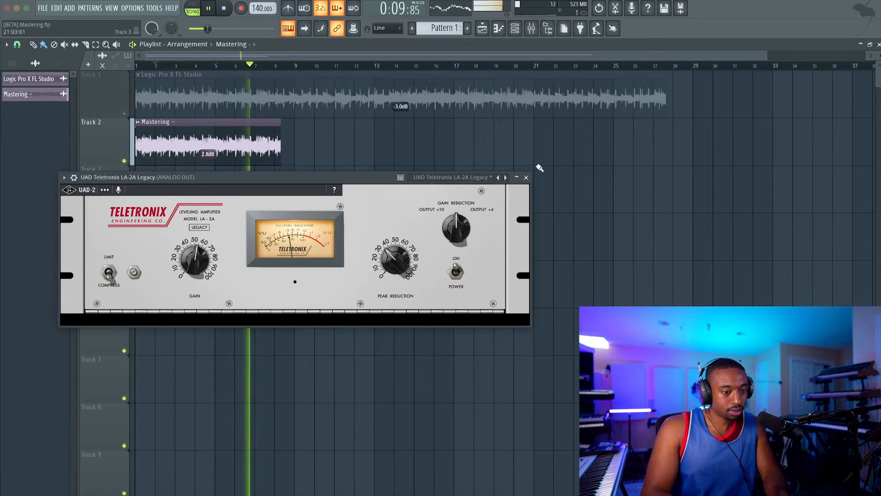
key("space")
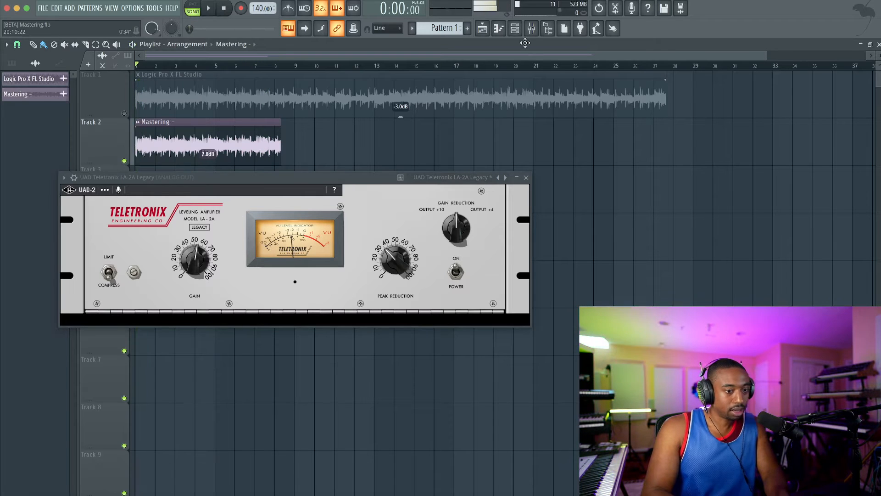
Close the LA-2A window and reorder the ANALOG OUT effects so the LA-2A comes before Edison
left_click(531, 28)
left_click(526, 177)
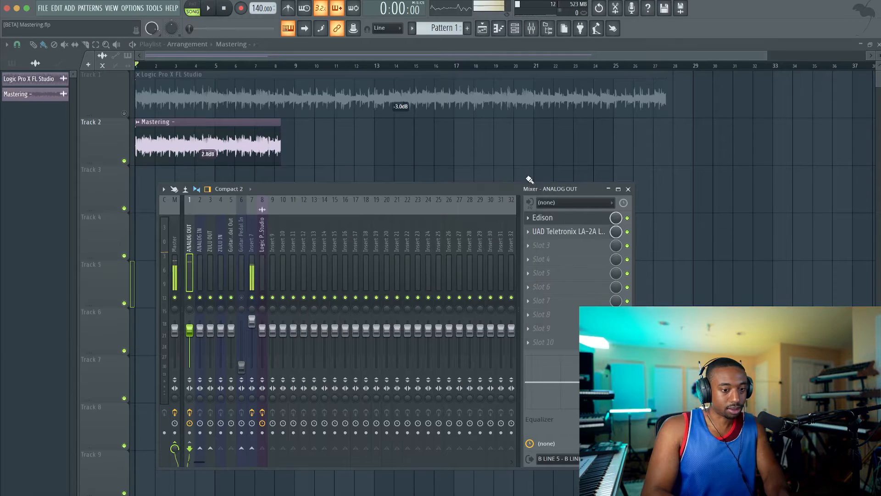
left_click(552, 233)
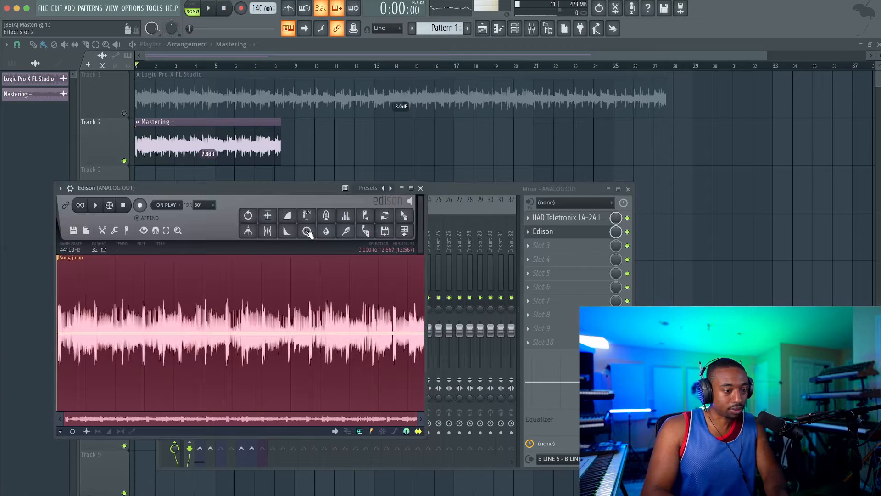
Clear the old Edison sample and record about 11.85 seconds of the compressed playback in On play mode
left_click(74, 231)
left_click(78, 246)
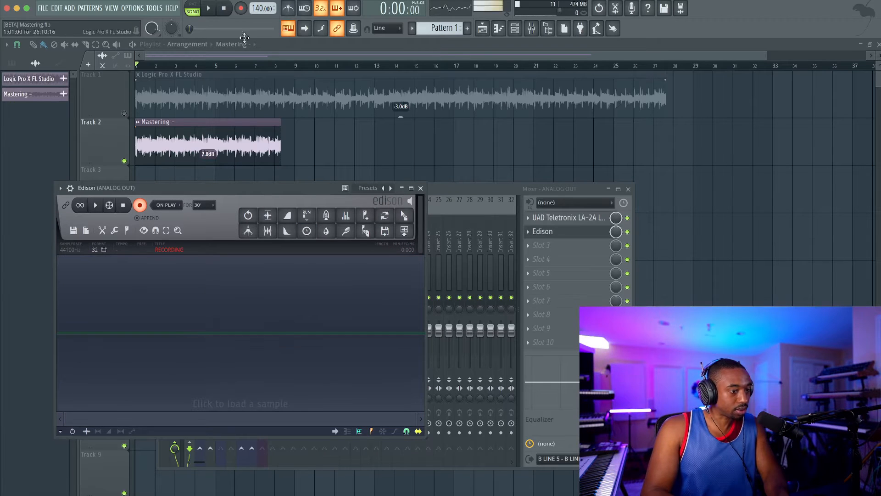
key("space")
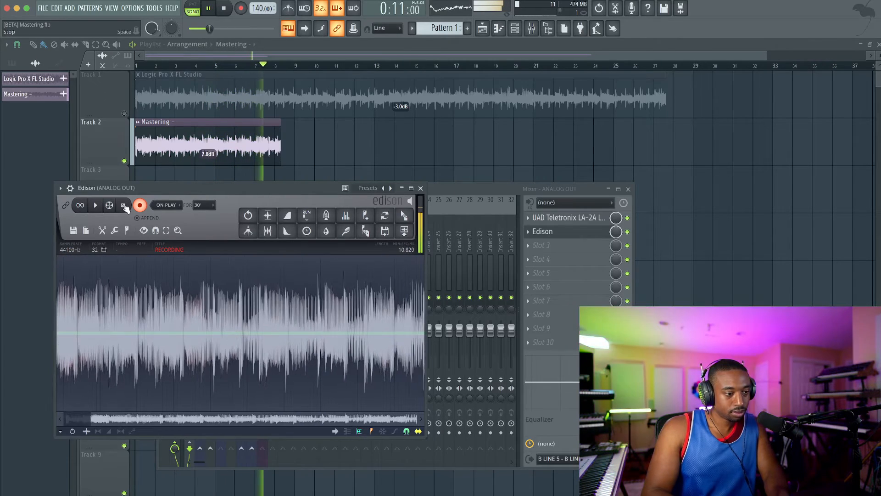
left_click(124, 207)
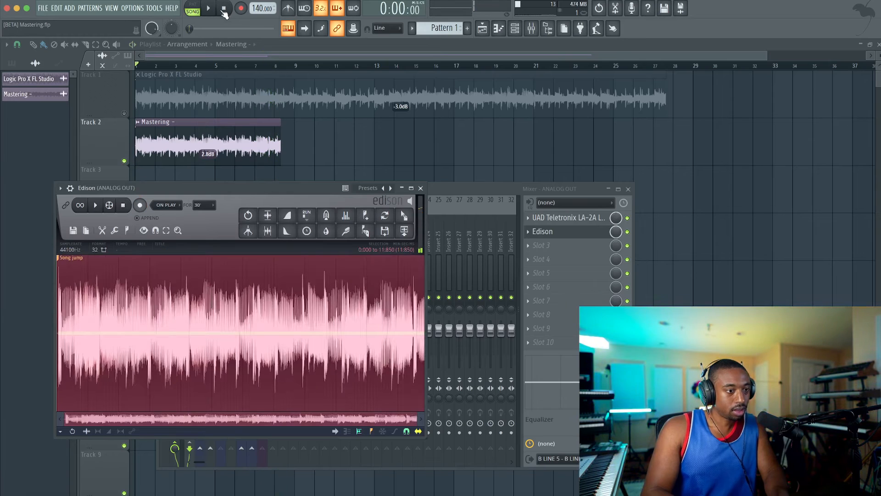
Place the new Edison recording on playlist Track 3 and lower its clip gain to -3.5 dB
left_click(406, 231)
key("F12")
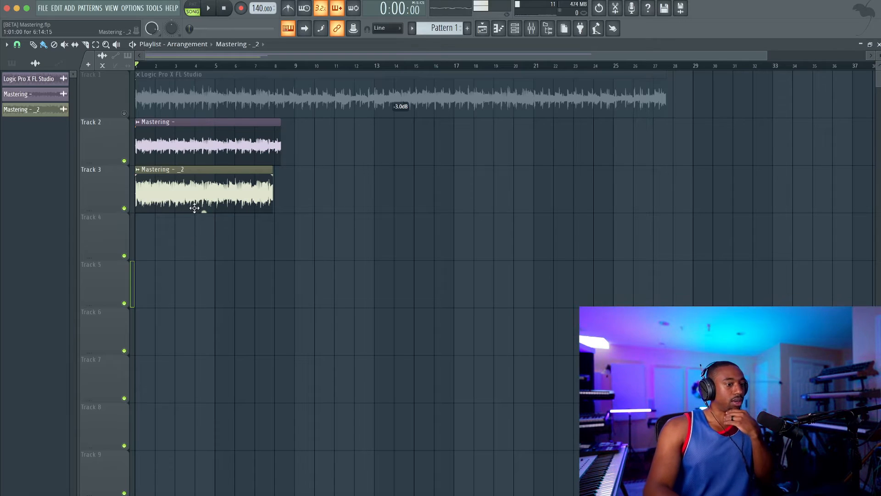
left_click_drag(203, 210, 203, 216)
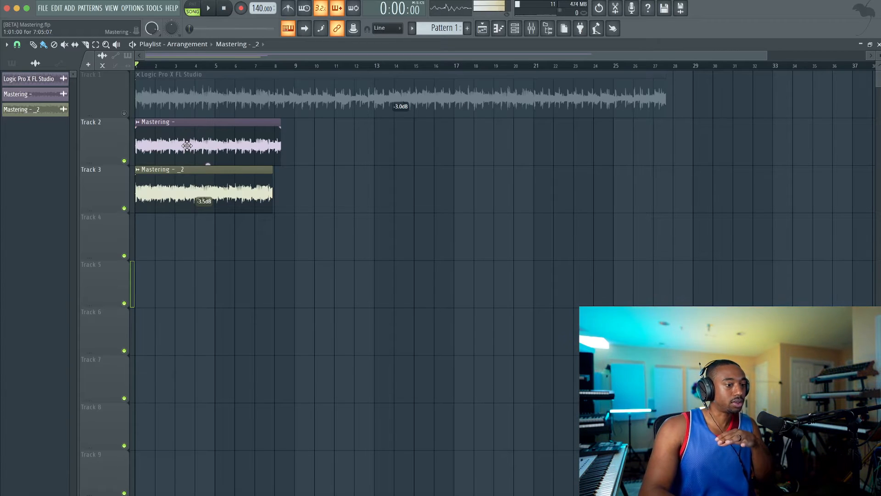
Compare the waveforms on Tracks 2 and 3 up close, and mute Track 2
scroll(187, 145, "up", 6)
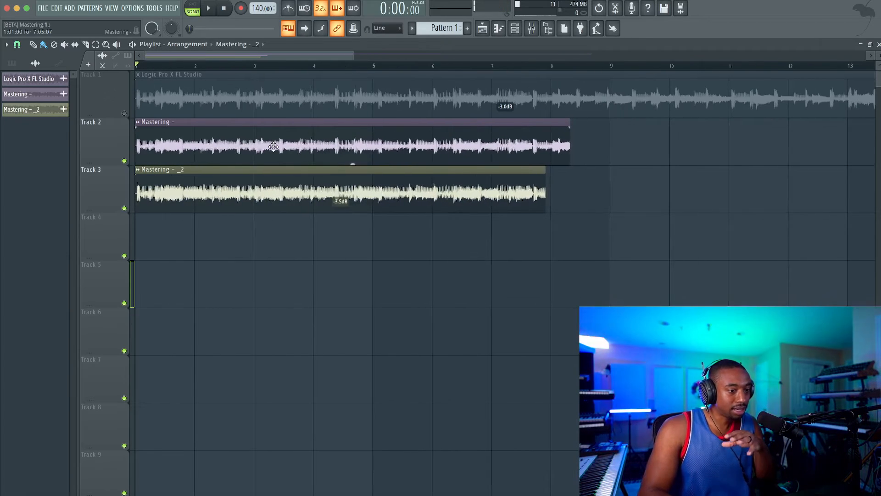
scroll(274, 146, "down", 7)
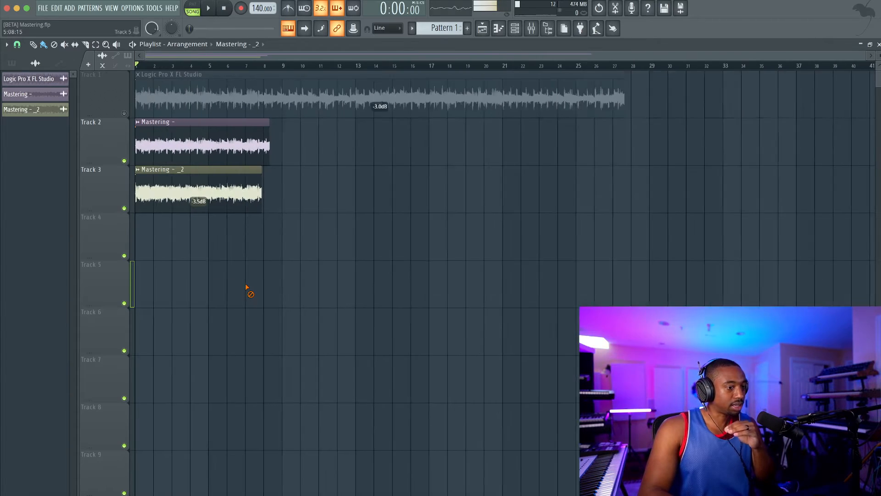
scroll(247, 288, "down", 2)
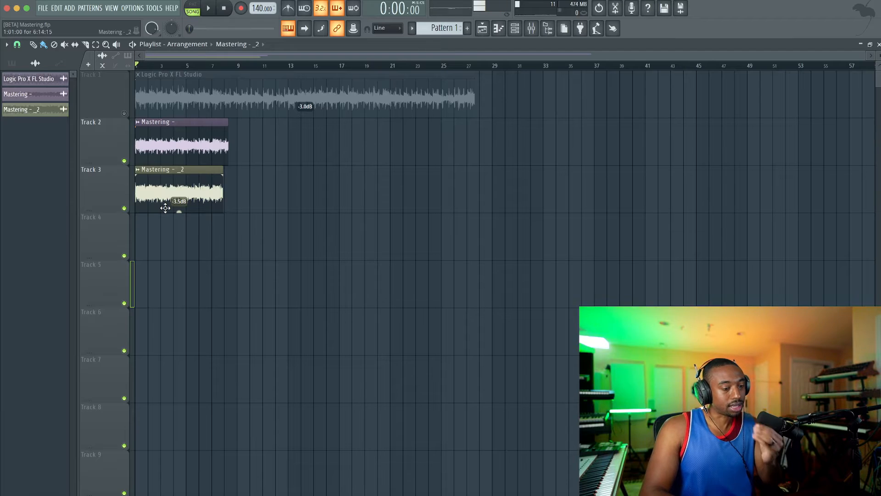
left_click(124, 161)
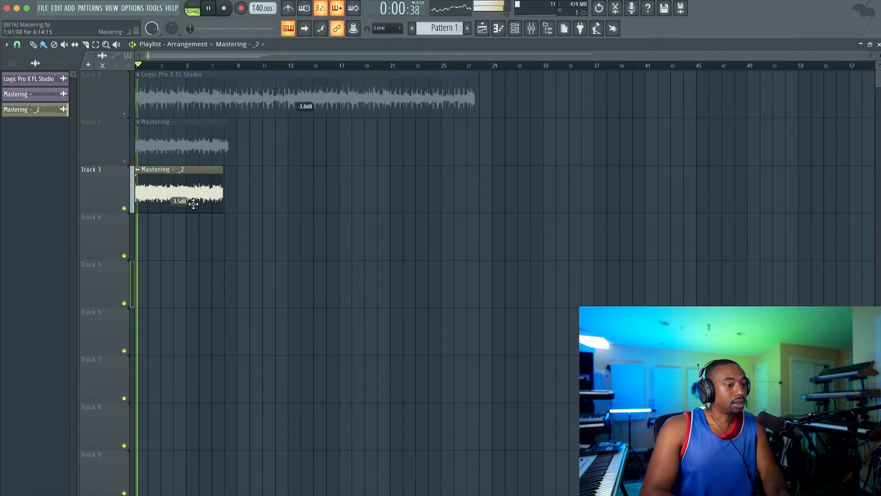
Move Edison to slot 3 on ANALOG OUT and load SSL Fusion Vintage Drive in slot 2 after the LA-2A
left_click(531, 30)
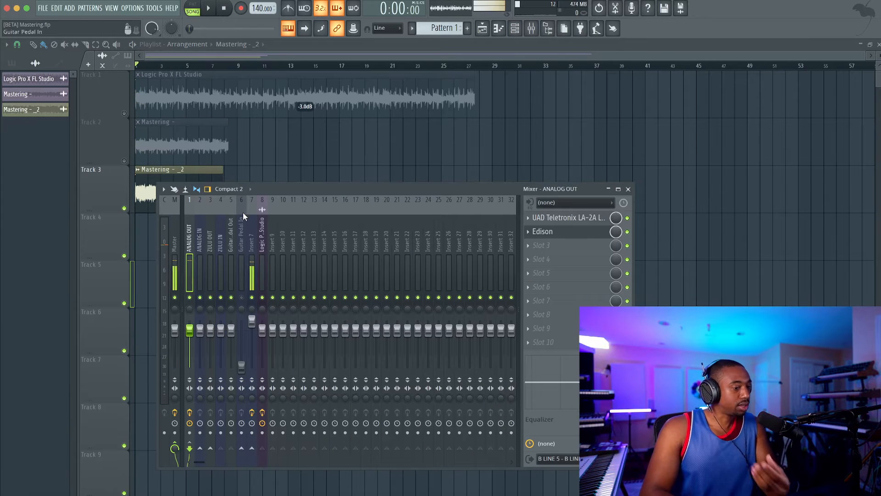
left_click_drag(514, 189, 601, 179)
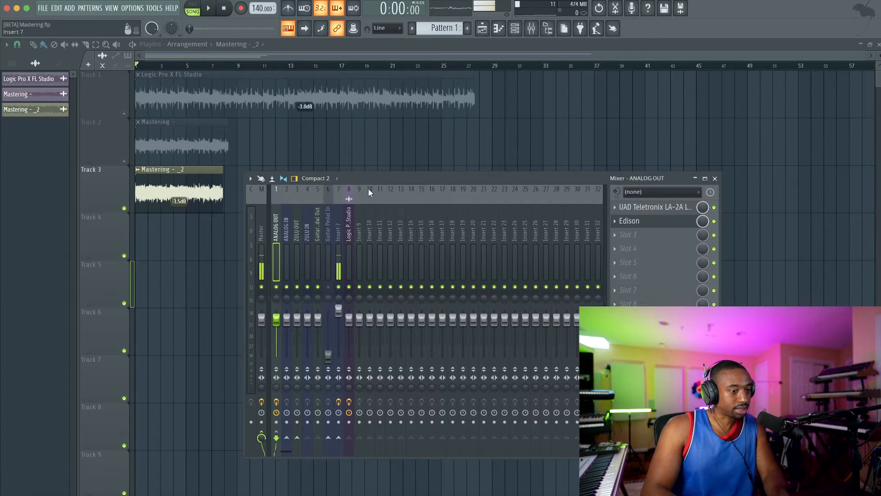
key("space")
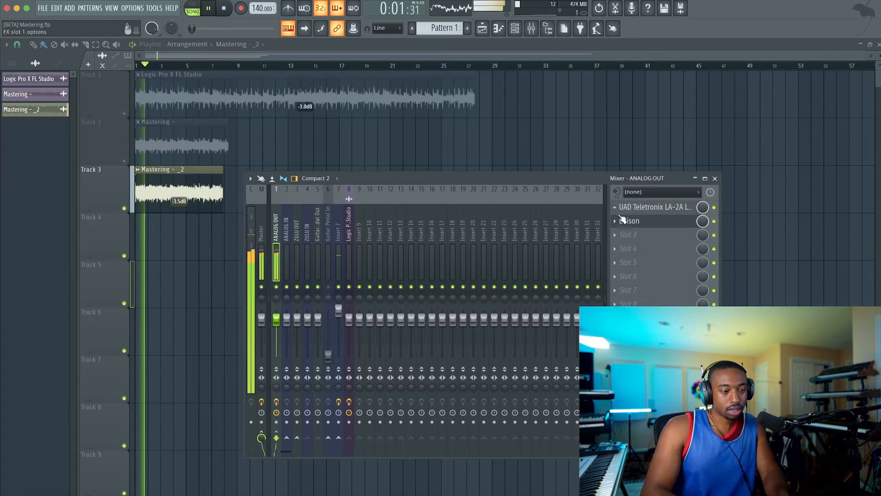
key("space")
left_click_drag(628, 221, 620, 237)
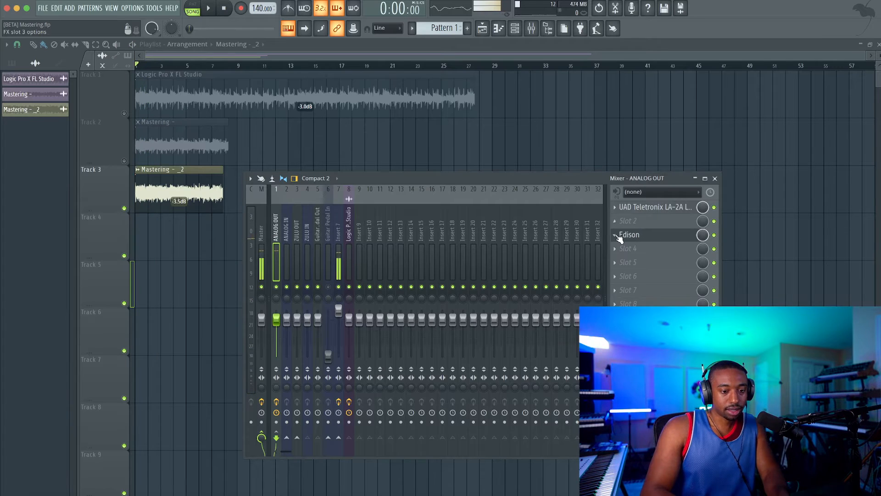
left_click(624, 222)
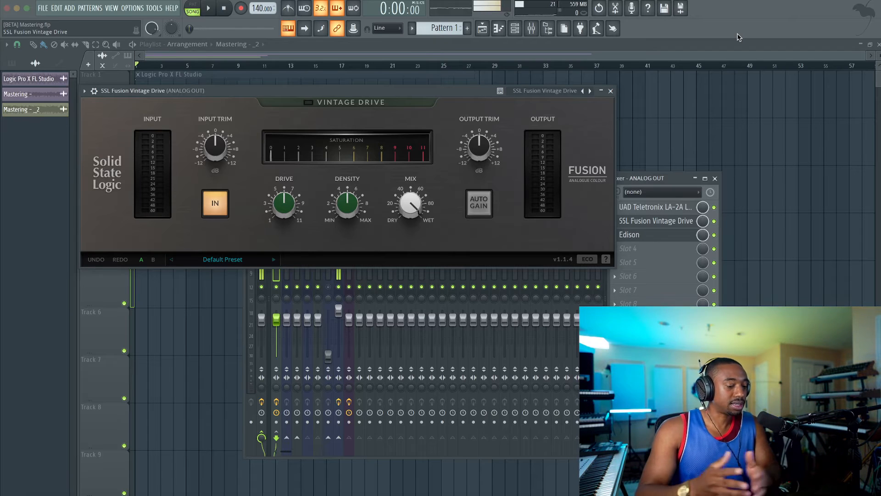
Lower Vintage Drive's input trim to -3.9 dB and play Track 3 through it
left_click_drag(417, 89, 381, 91)
key("space")
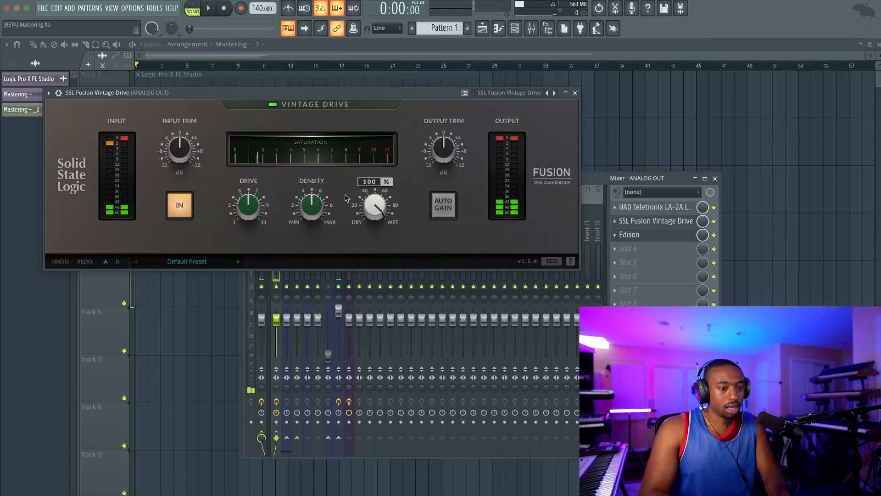
left_click_drag(180, 147, 184, 171)
key("space")
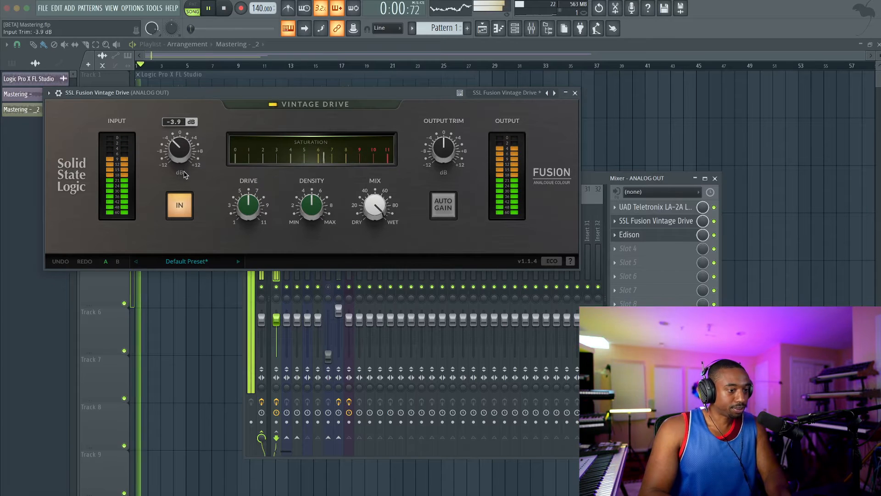
Raise Vintage Drive's drive to 11.0 and density to 10.0, and lower its input trim to -6.6 dB while auditioning the track
left_click_drag(237, 208, 233, 192)
left_click_drag(179, 149, 176, 158)
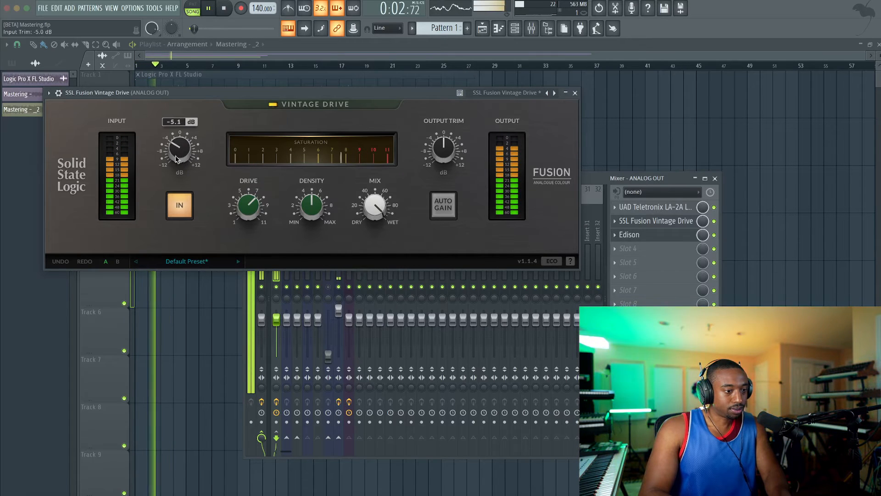
key("space")
mouse_move(252, 202)
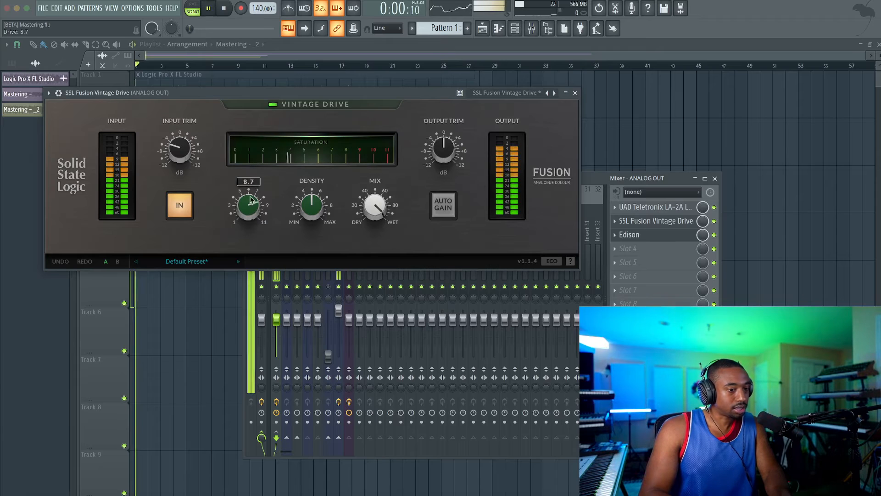
left_click_drag(321, 202, 308, 182)
key("space")
left_click_drag(250, 202, 251, 168)
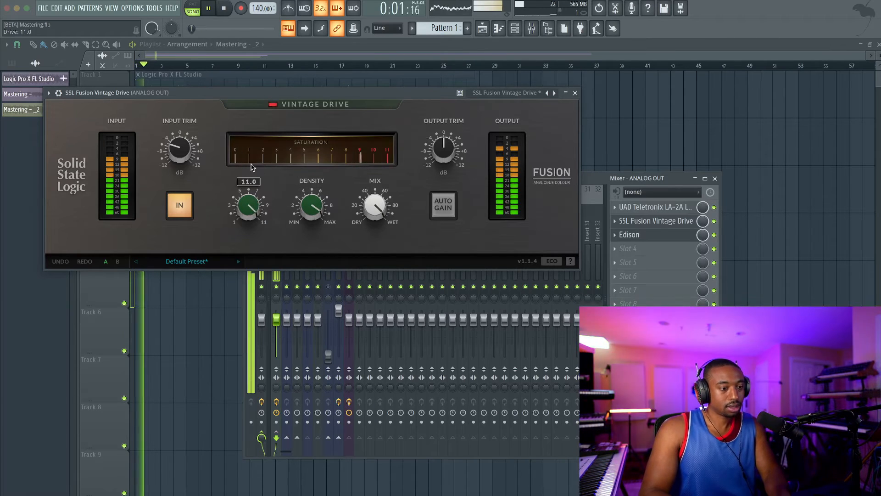
left_click_drag(307, 202, 269, 155)
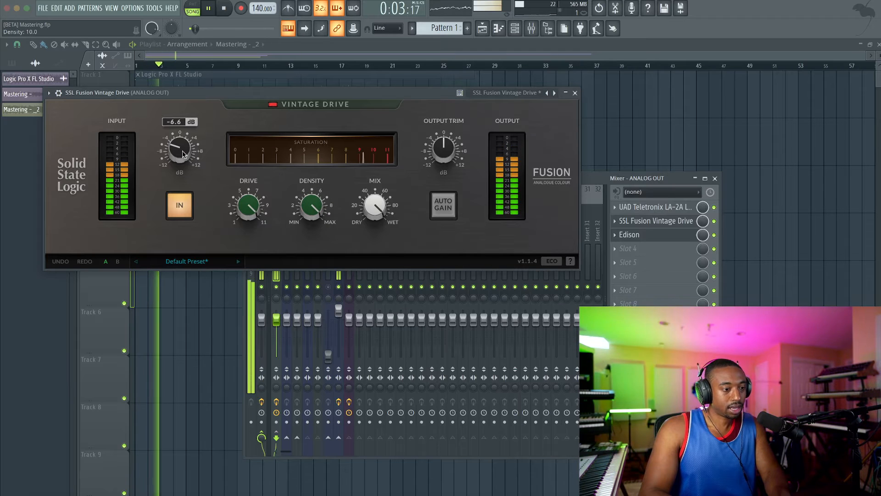
Push Vintage Drive's input trim up to 4.3 dB and compensate with an output trim of -7.6 dB
left_click_drag(183, 153, 182, 124)
mouse_move(443, 149)
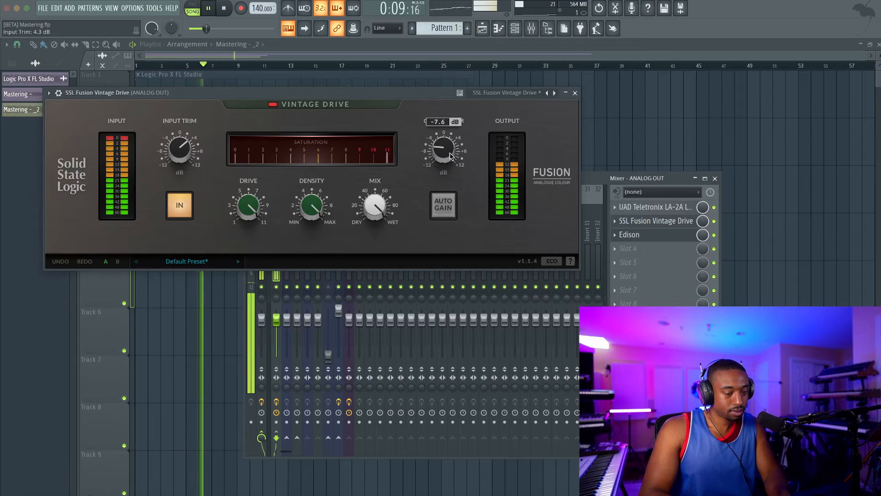
key("space")
key("space")
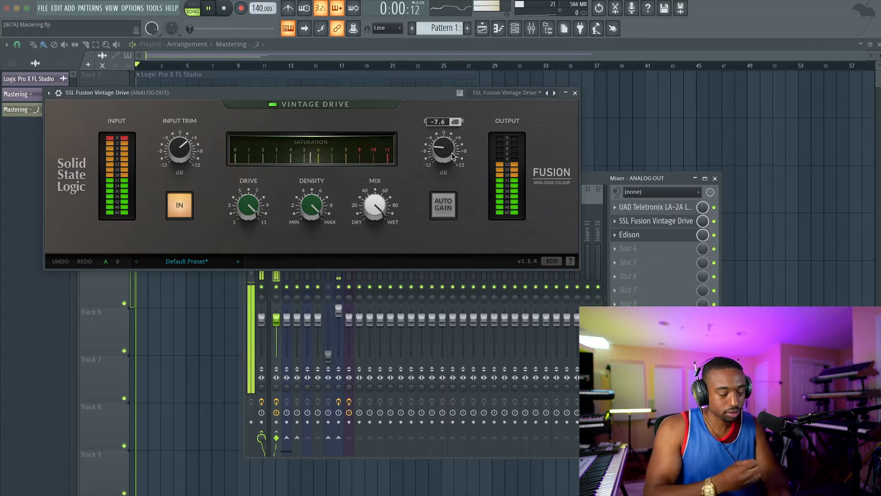
Raise Vintage Drive's input trim to 7.9 dB in stages, replaying the track from the start to hear the added saturation
mouse_move(175, 145)
left_click_drag(174, 145, 174, 137)
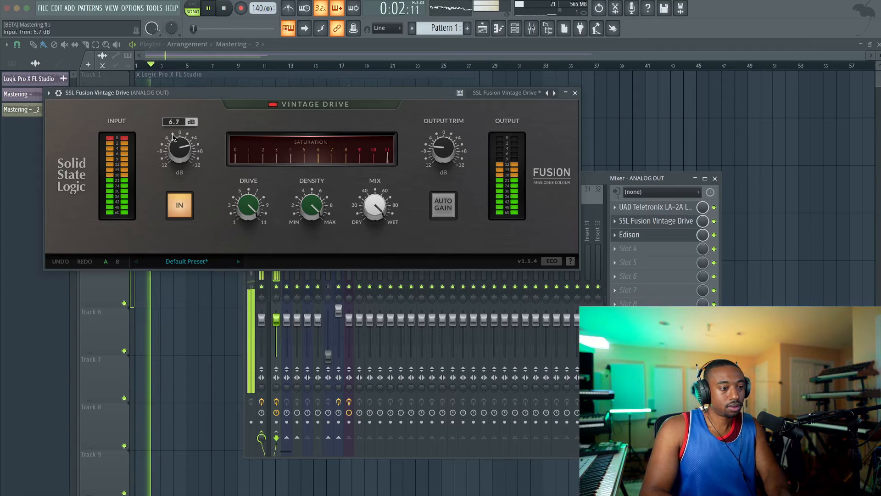
key("space")
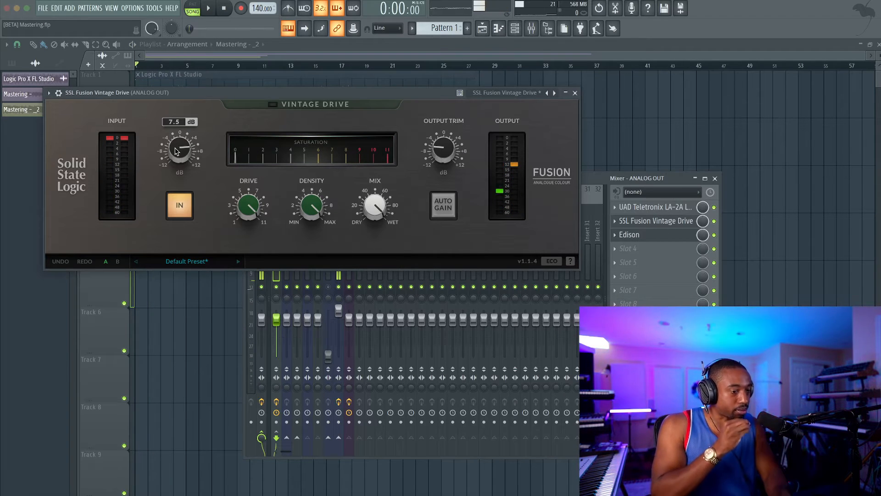
key("space")
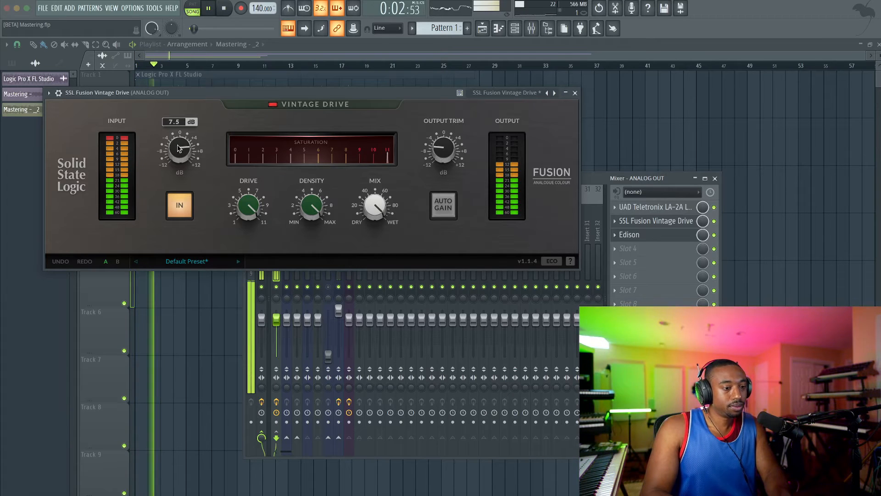
left_click_drag(179, 148, 178, 145)
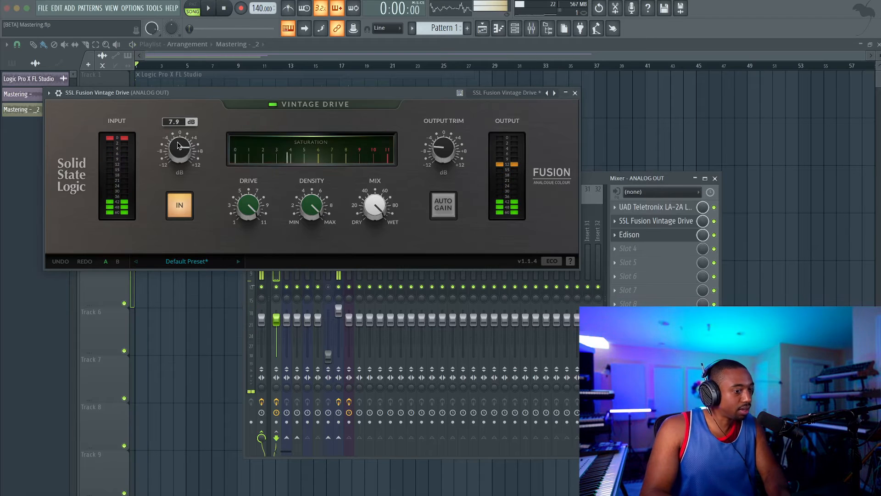
key("space")
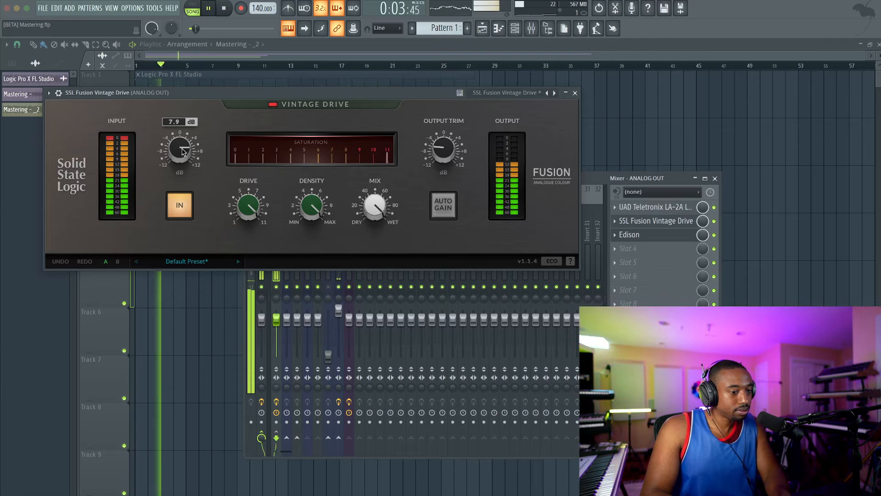
Lower Vintage Drive's input trim to 0.4 dB, reduce its wet/dry mix, and return to the playlist with playback stopped
left_click_drag(179, 172, 175, 183)
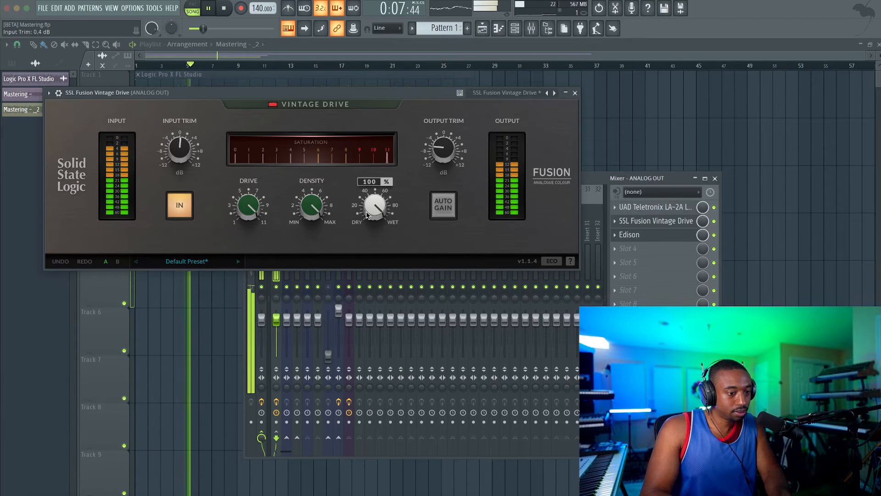
left_click_drag(375, 208, 357, 270)
left_click(575, 93)
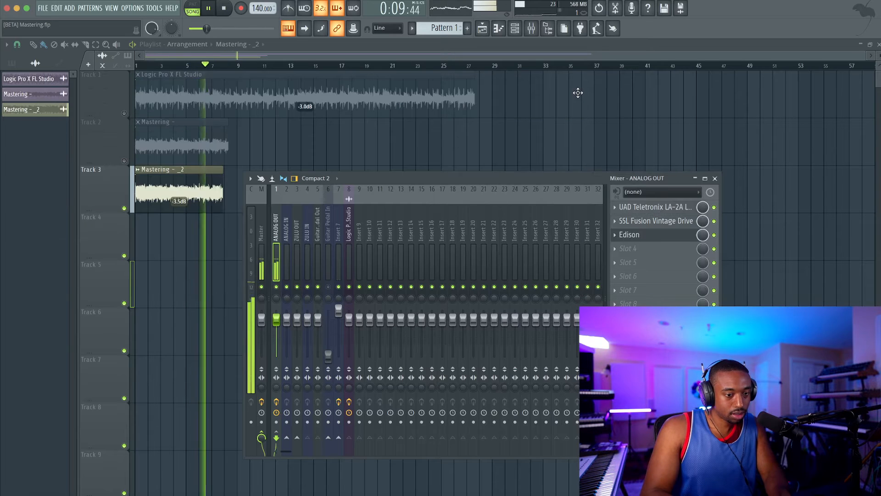
key("Escape")
key("space")
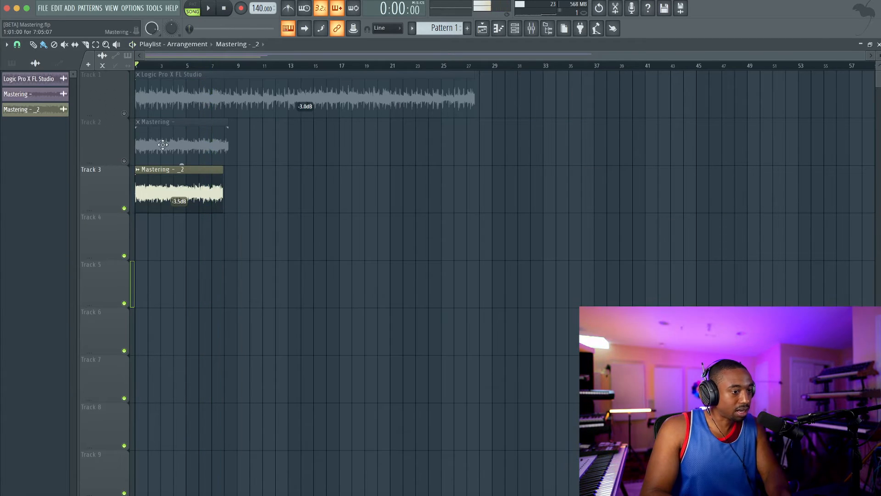
Solo playlist Tracks 1, 2 and 3 alternately during playback to compare the original, clipped and compressed versions
right_click(124, 161)
key("space")
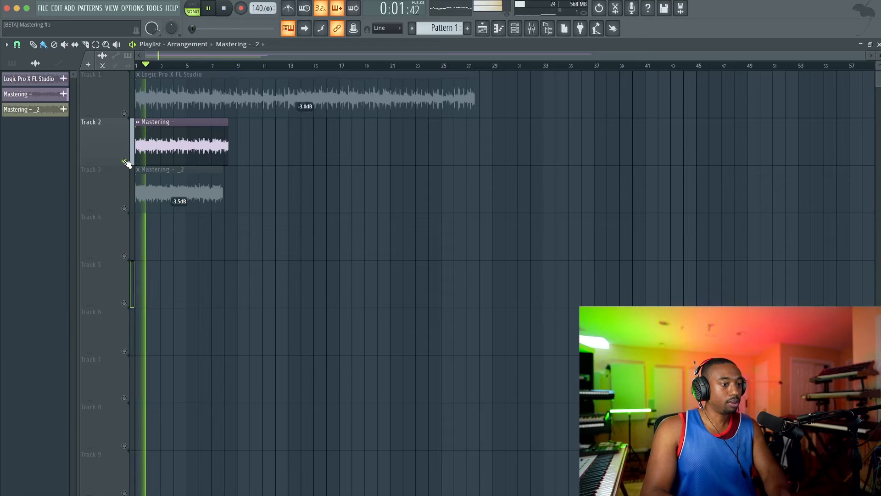
key("space")
right_click(124, 114)
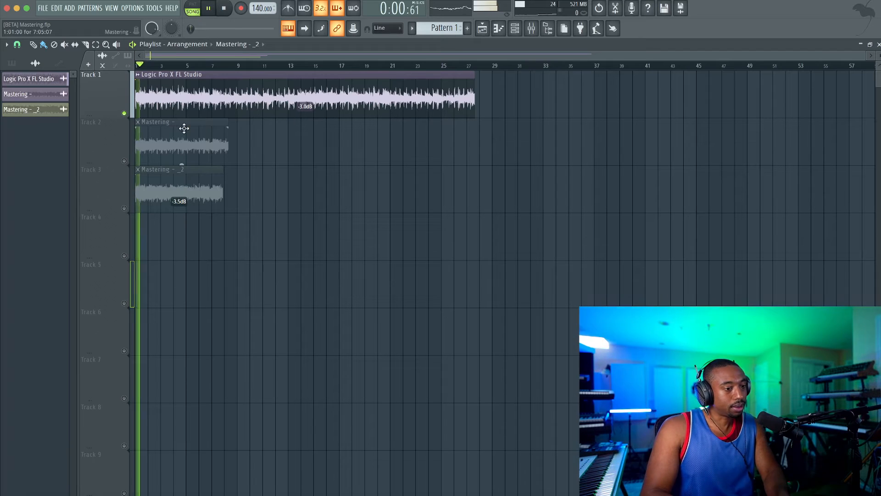
right_click(124, 208)
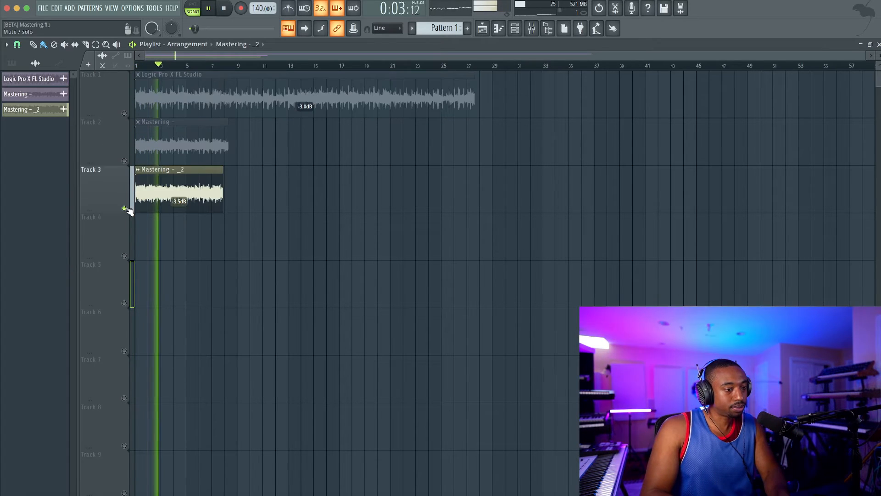
right_click(124, 161)
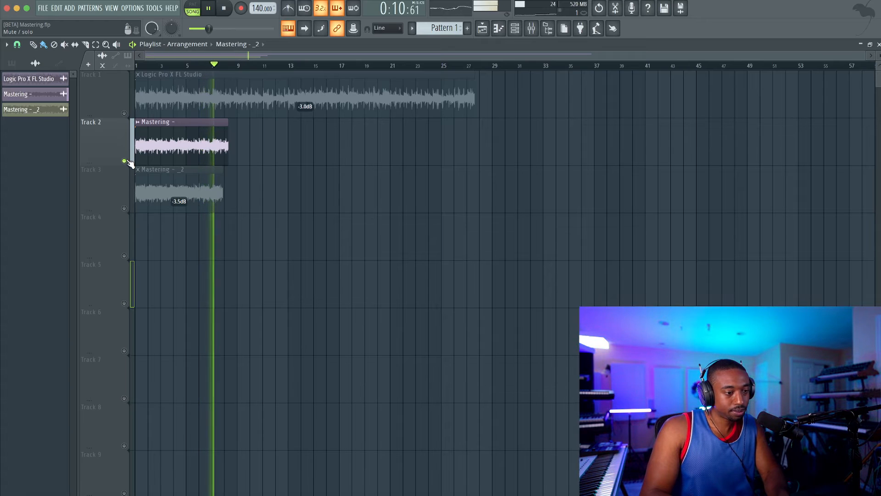
key("space")
key("space")
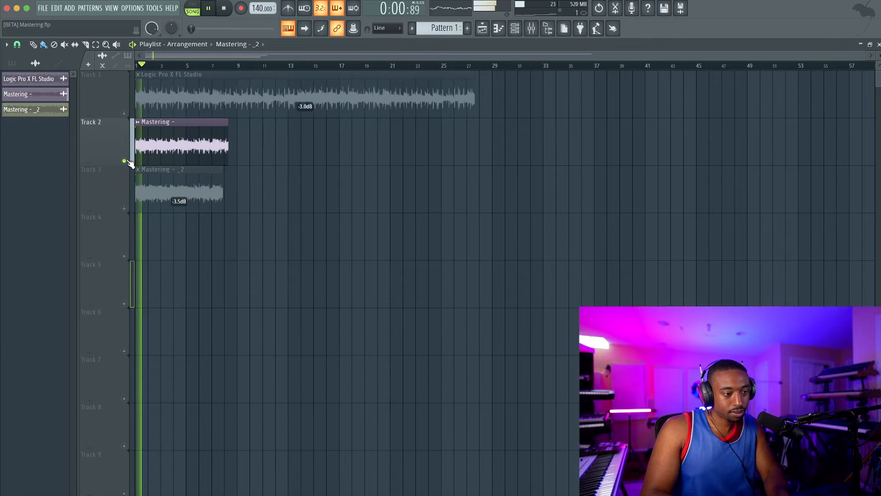
right_click(125, 115)
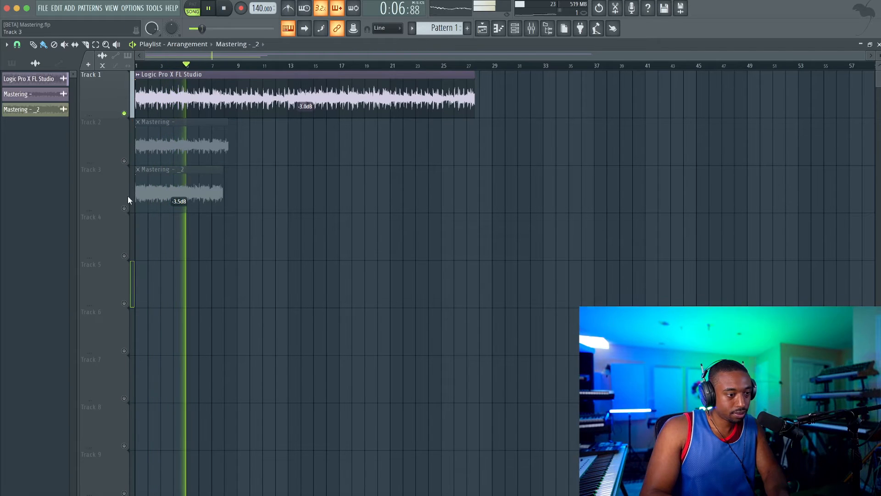
right_click(124, 208)
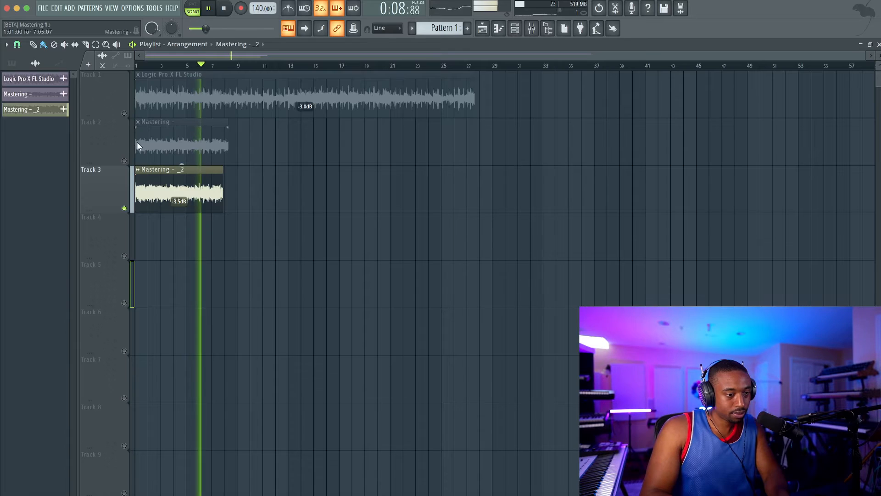
key("space")
Solo Track 1, disable KClip3 on its clip's mixer track, and load TR5 Classic Clipper in slot 2
right_click(124, 113)
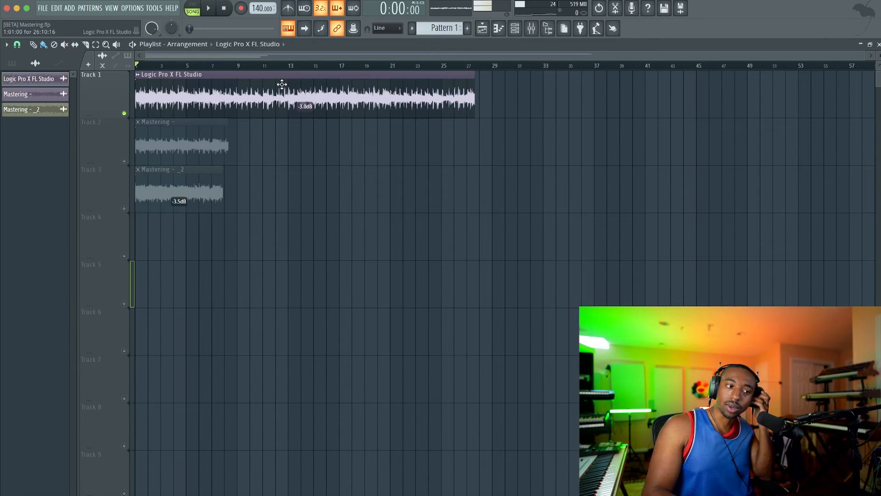
double_click(303, 93)
left_click(530, 30)
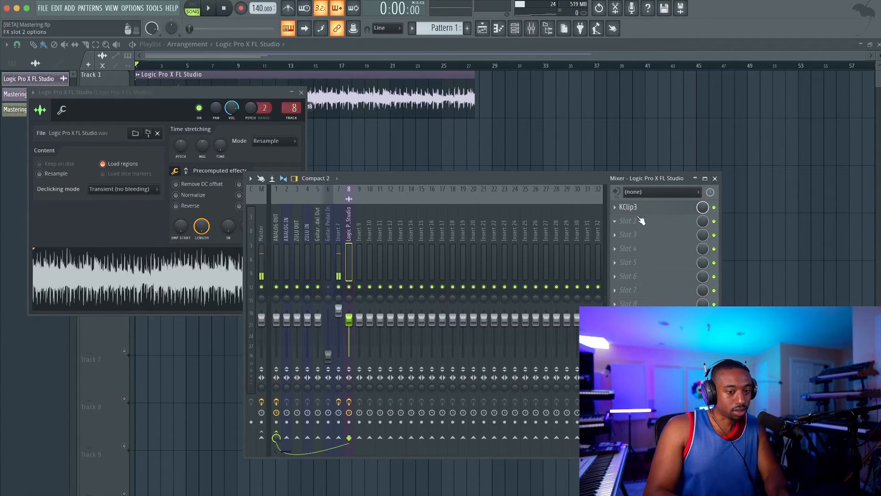
left_click(658, 225)
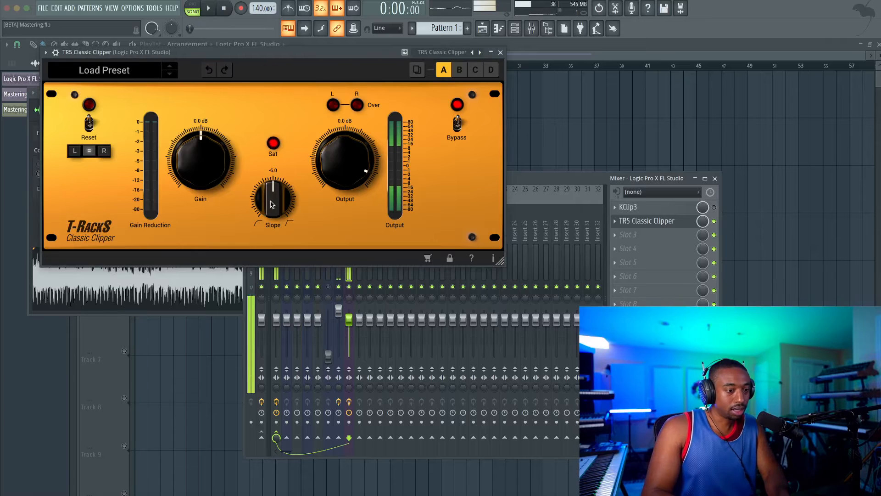
Set Classic Clipper's slope to -12.0 and gain to 5.1 dB, audition the clipping, and close the plugin and sampler windows
left_click_drag(272, 197, 221, 251)
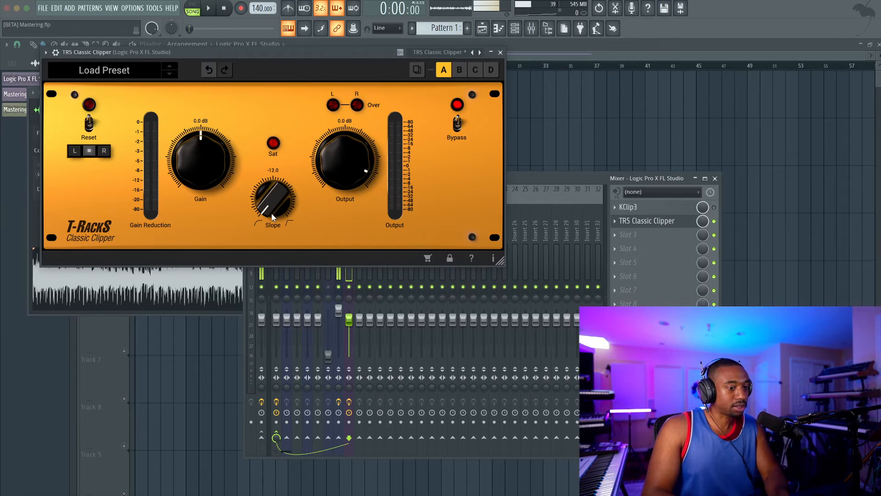
key("space")
left_click_drag(194, 163, 194, 139)
key("space")
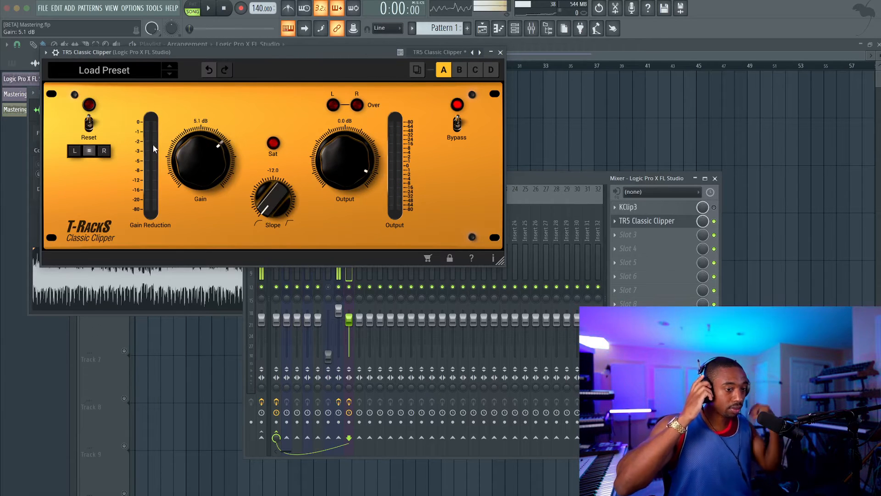
key("space")
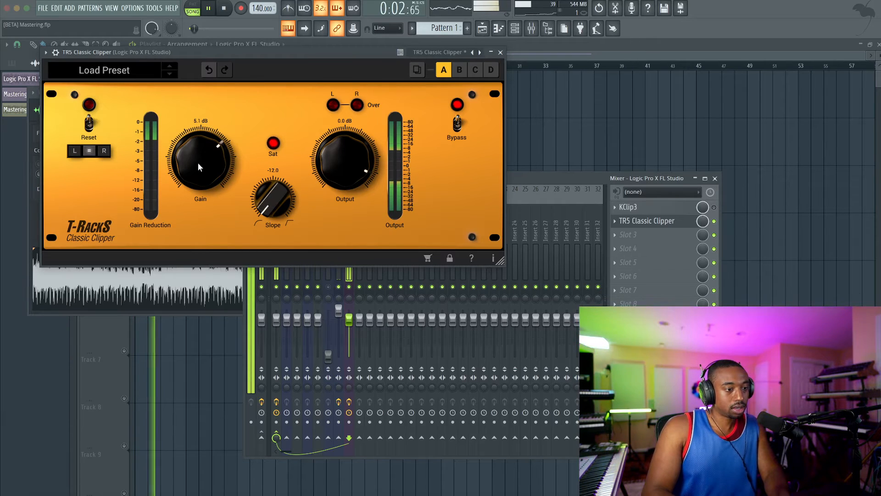
left_click(500, 52)
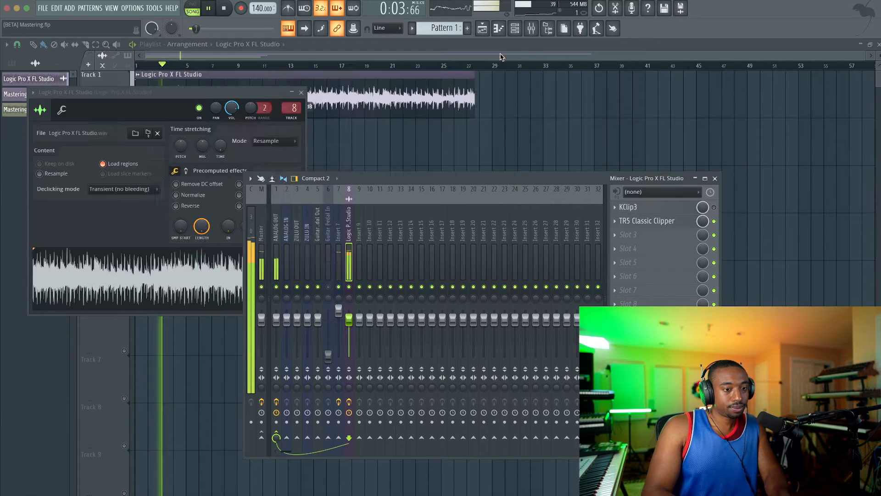
left_click(303, 93)
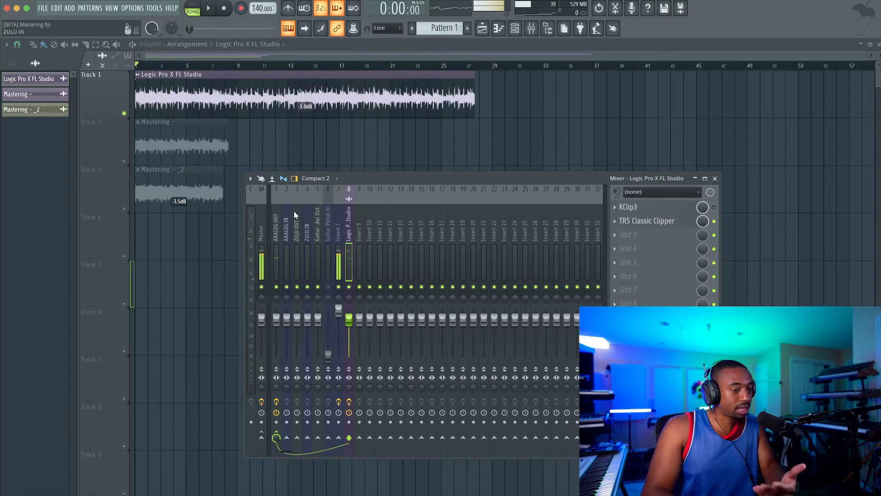
Disable the LA-2A and Vintage Drive on ANALOG OUT, and compare playback with Classic Clipper off and on
left_click(278, 233)
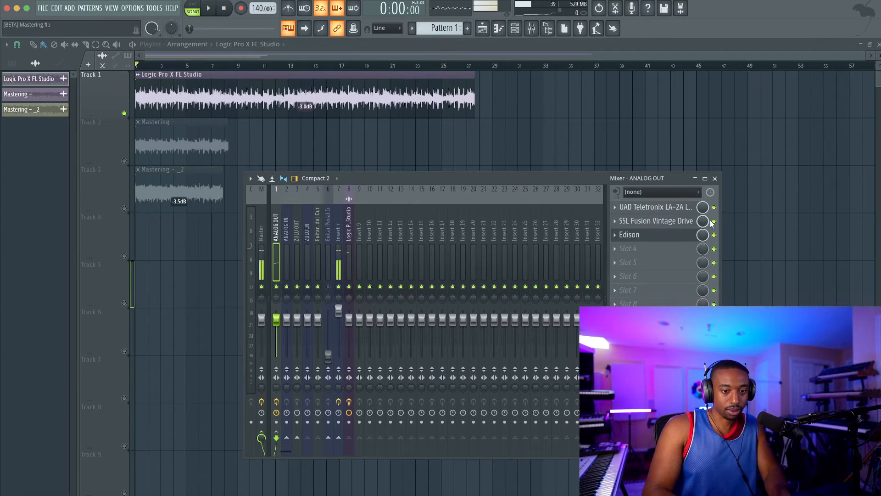
key("space")
left_click(352, 237)
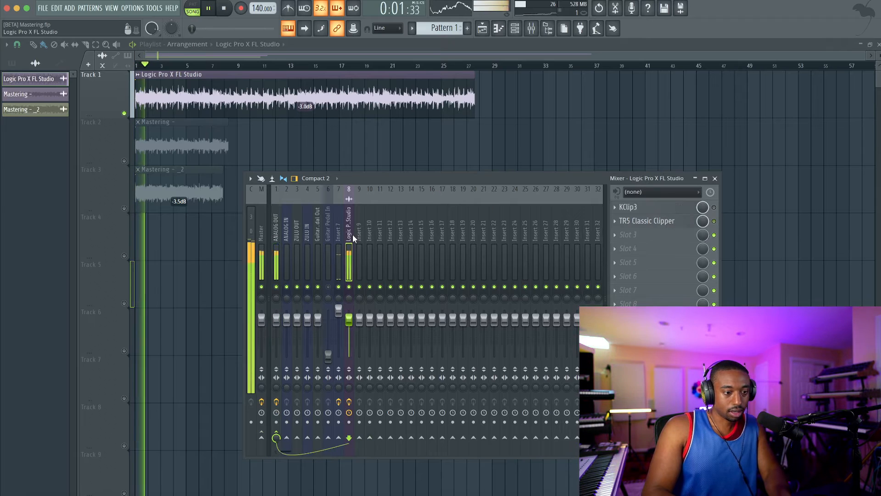
key("space")
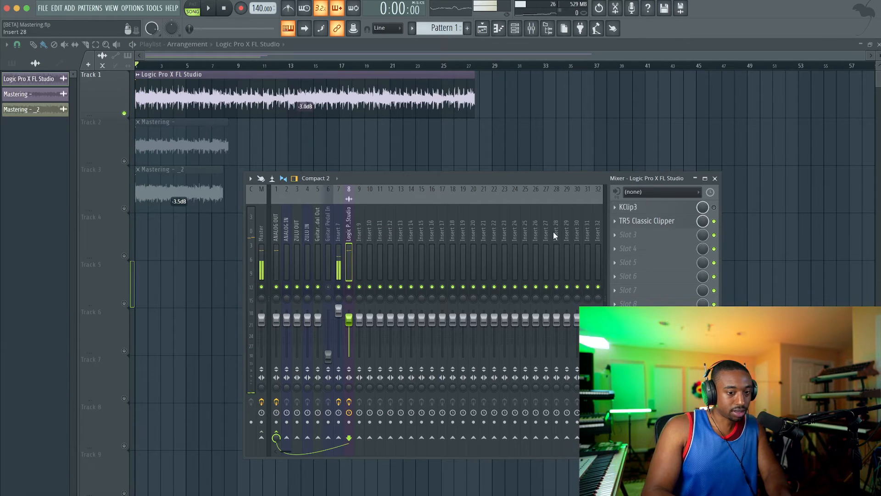
key("space")
Open Edison on ANALOG OUT and clear its previous recording by starting a new empty sample
left_click(277, 236)
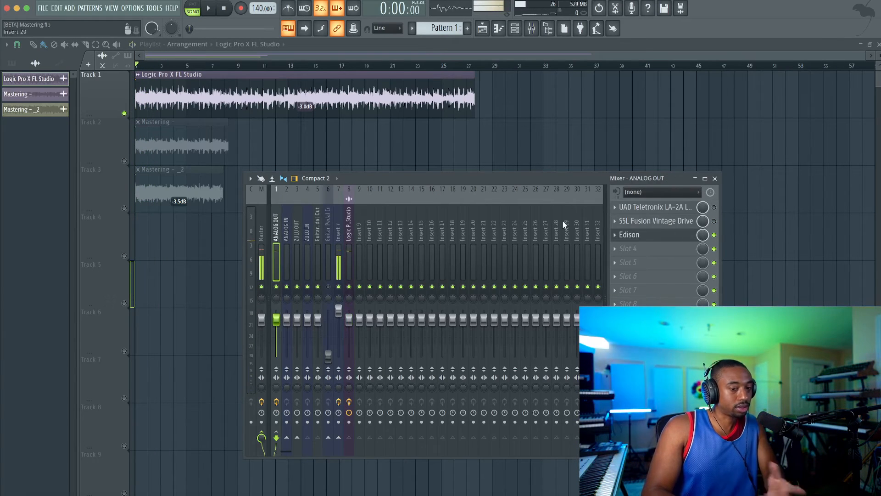
left_click(631, 235)
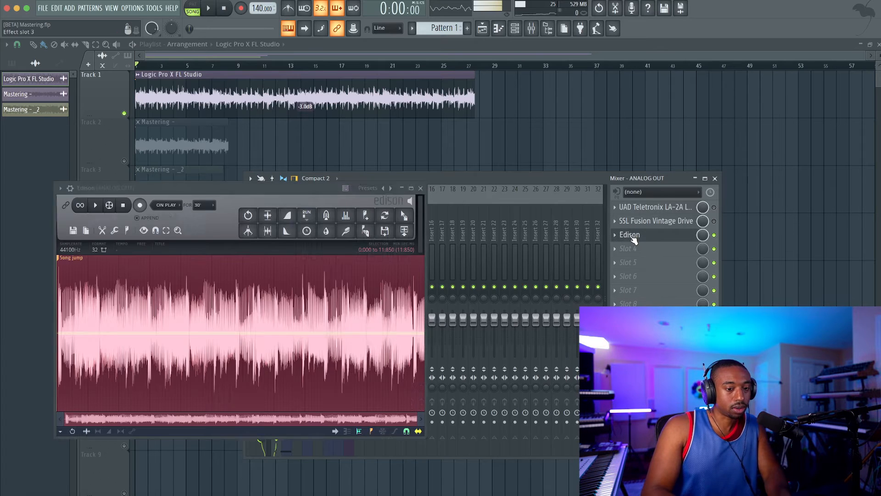
left_click(74, 231)
left_click(80, 247)
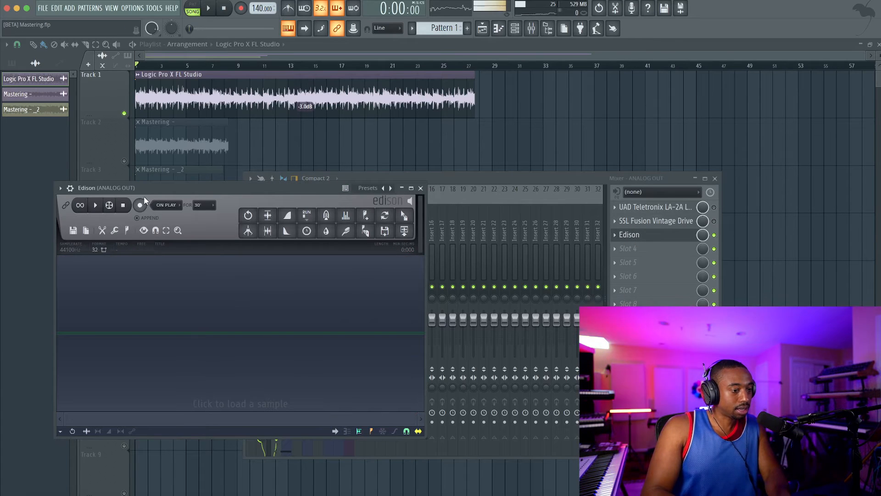
Record the Classic Clipper playback in Edison on ANALOG OUT and place the recording on Track 4 of the playlist
left_click(140, 205)
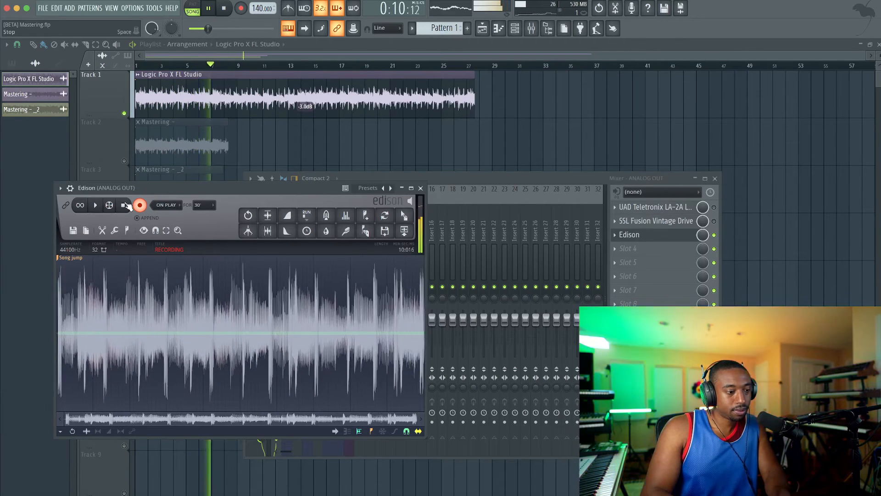
left_click(126, 205)
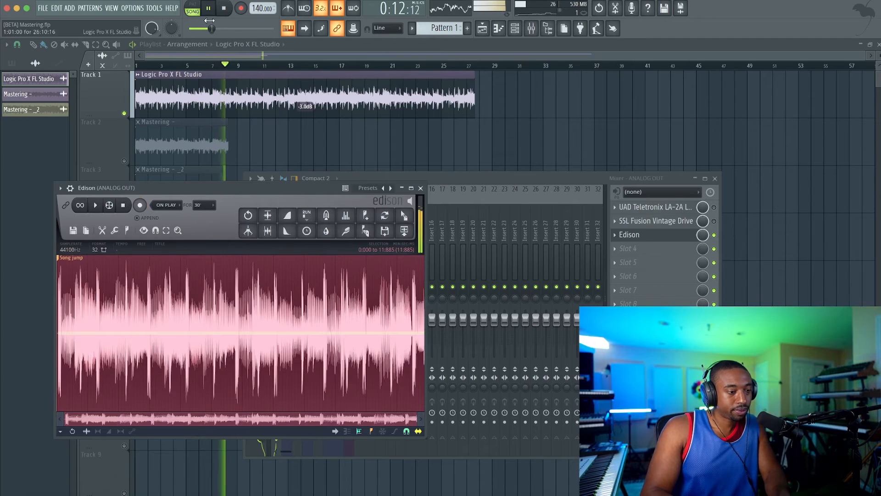
key("space")
left_click(403, 232)
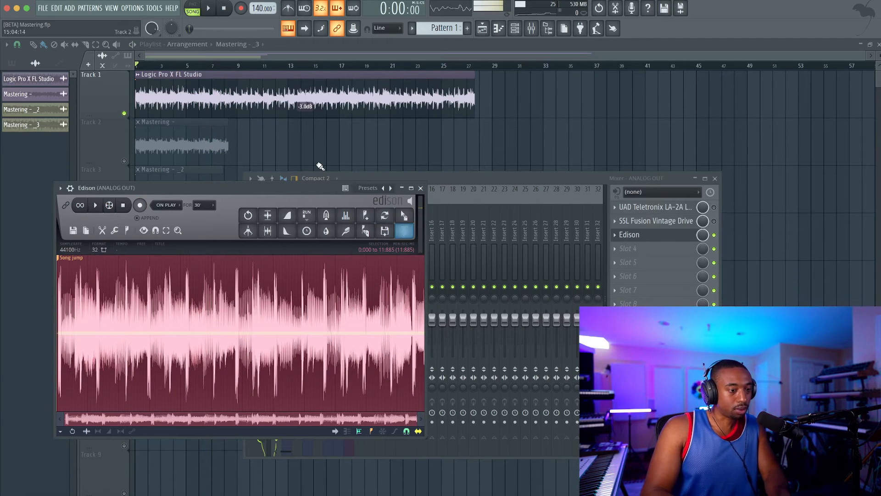
right_click(319, 166)
Solo Track 4 and set the new clip's gain to -3.0 dB
left_click(124, 257)
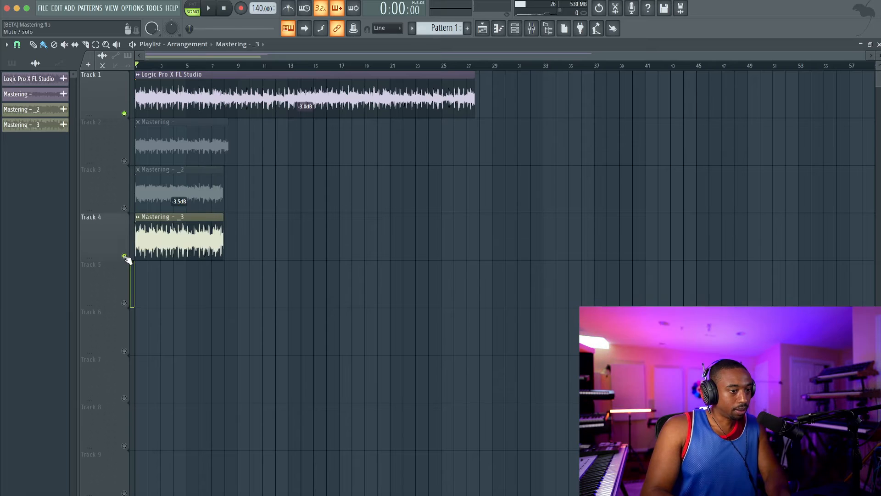
left_click(124, 114)
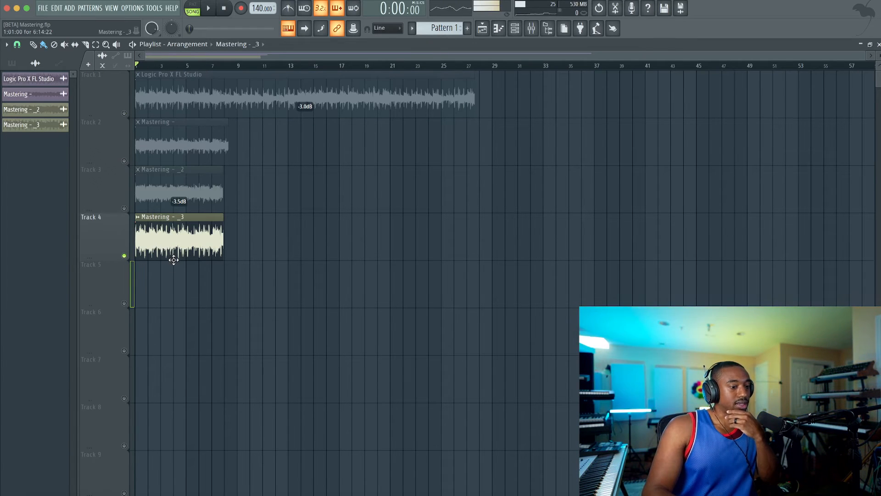
left_click_drag(179, 259, 179, 259)
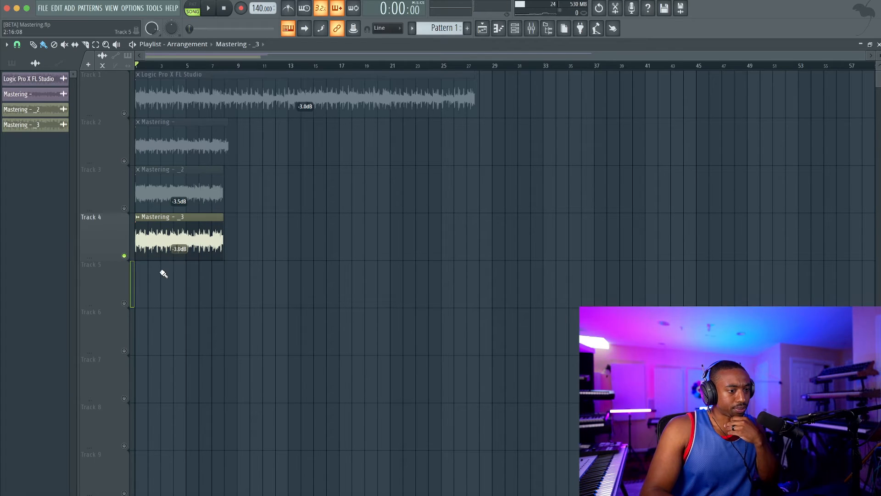
Compare the Track 1 and Track 4 clips by their waveforms, and by alternately soloing them during playback from bar 3
right_click(124, 113)
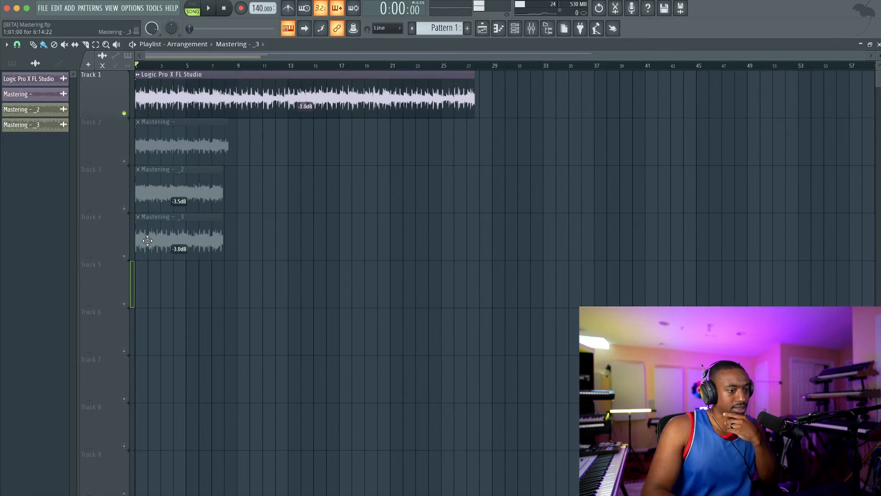
left_click(125, 256)
scroll(257, 248, "down", 3)
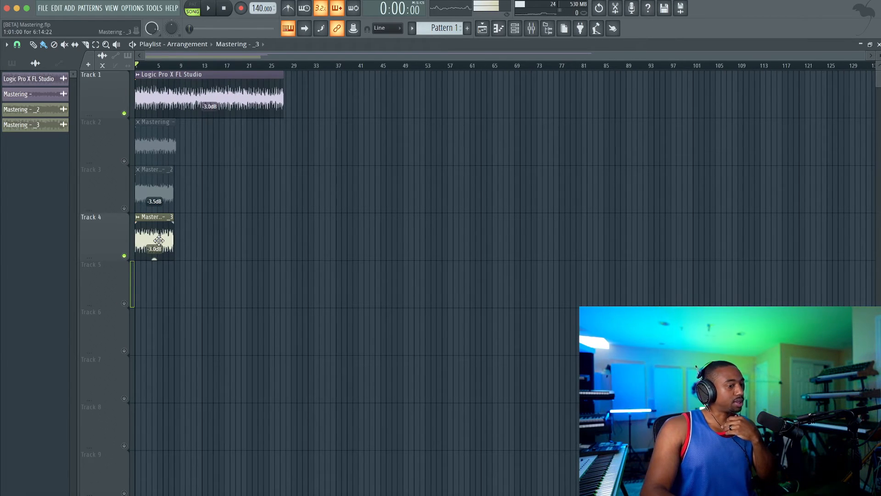
scroll(159, 240, "up", 4)
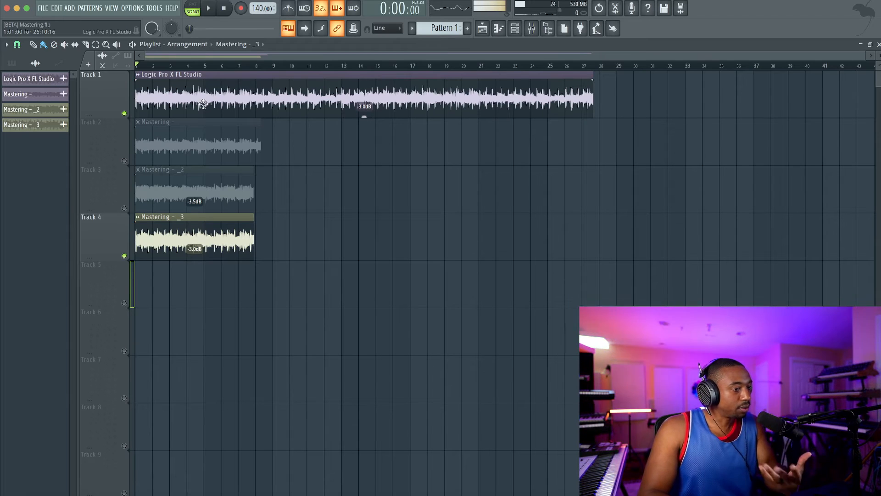
right_click(125, 257)
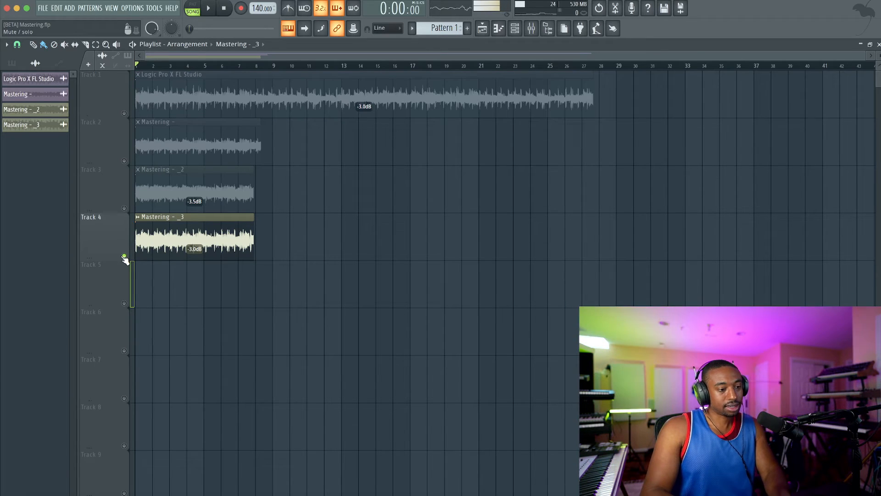
left_click(179, 67)
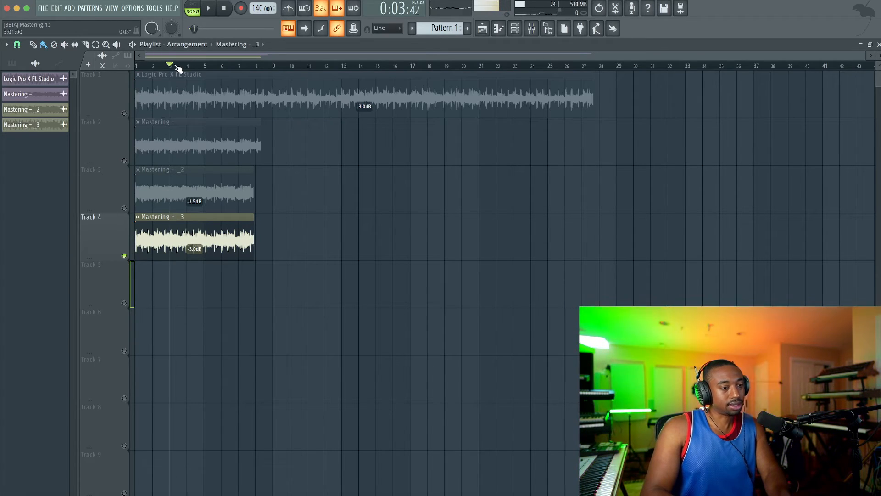
right_click(125, 114)
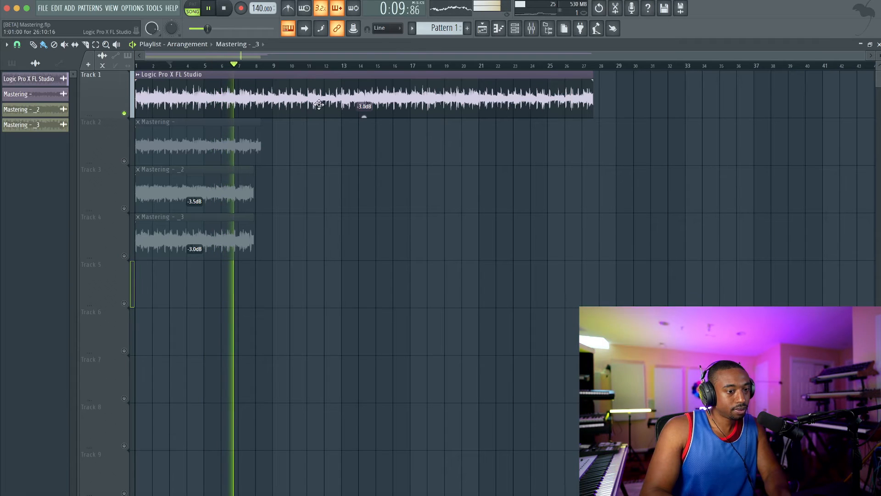
right_click(125, 255)
key("space")
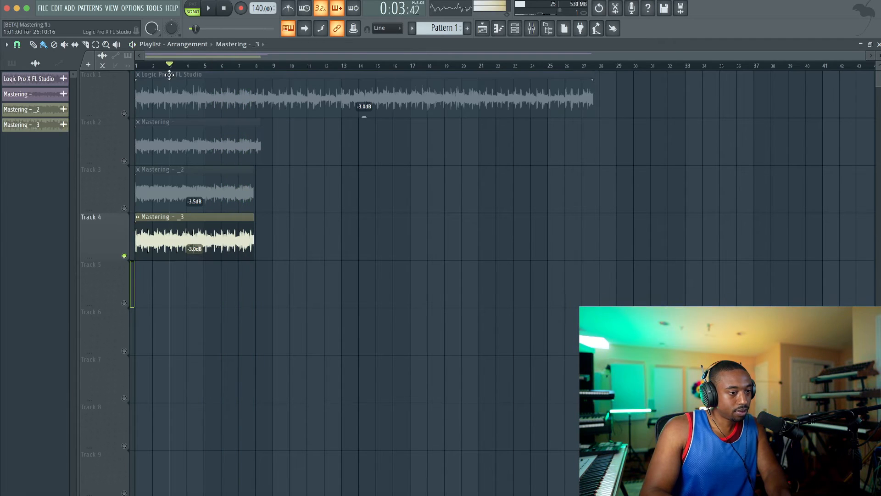
Set the Track 4 clip's gain to -1.1 dB during playback
key("space")
left_click_drag(194, 258, 195, 257)
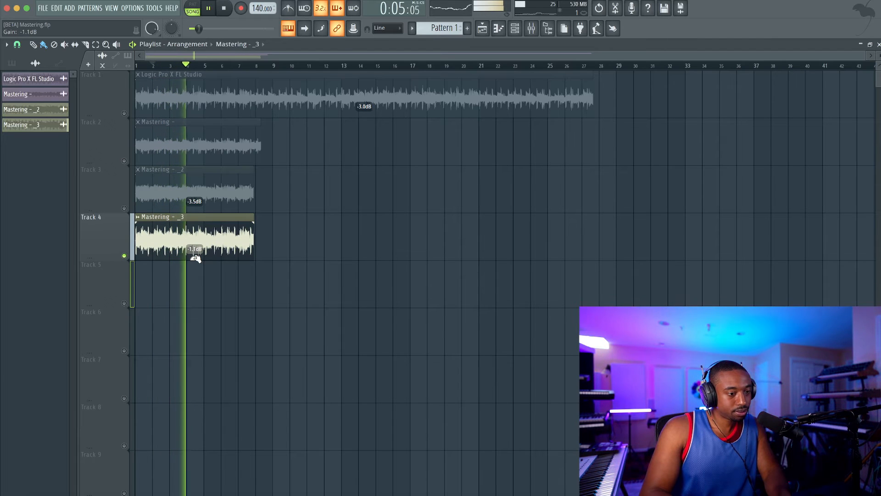
key("space")
Examine the peaks of the Track 4 waveform against the other recordings and audition it briefly
scroll(201, 227, "up", 5)
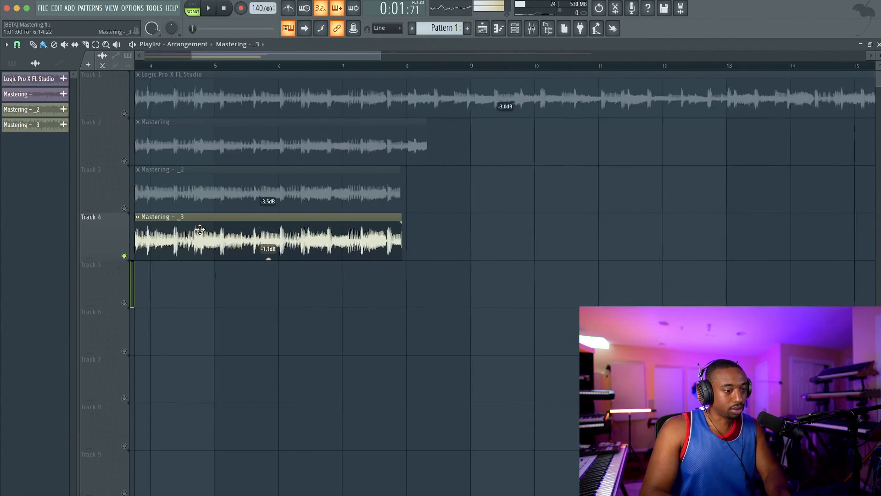
scroll(203, 216, "left", 5)
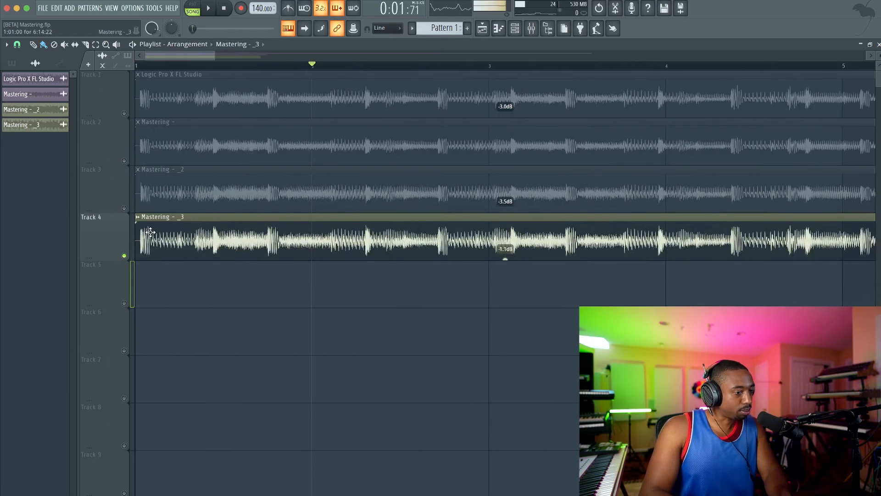
scroll(147, 232, "up", 3)
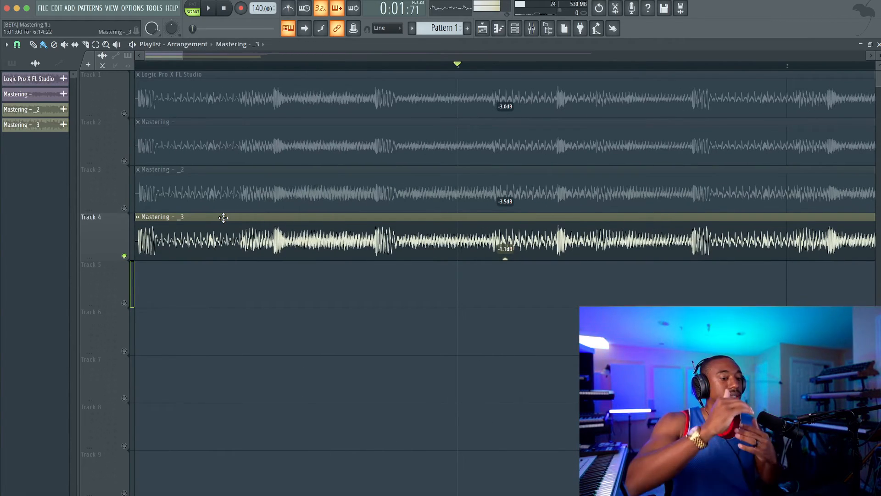
key("space")
scroll(223, 219, "down", 6)
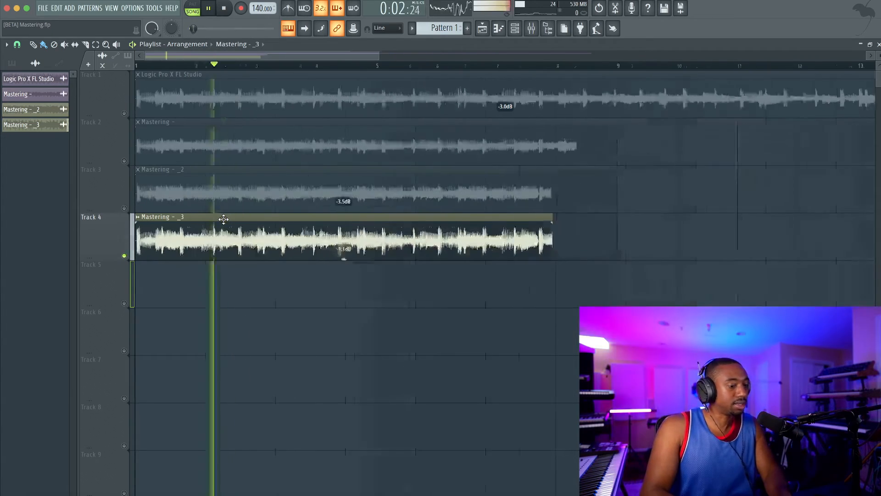
key("space")
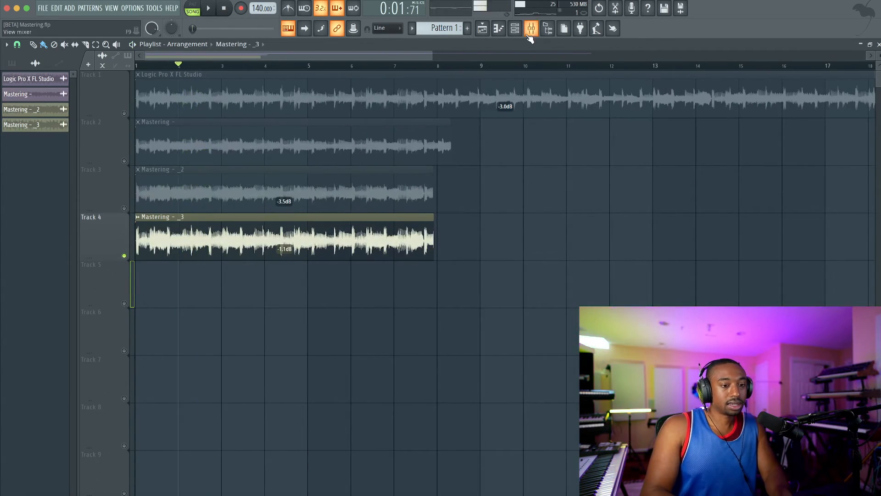
Load Ozone 10 in slot 3 on ANALOG OUT, dismiss its missing-resources message, and audition the signal without adding modules
left_click(531, 28)
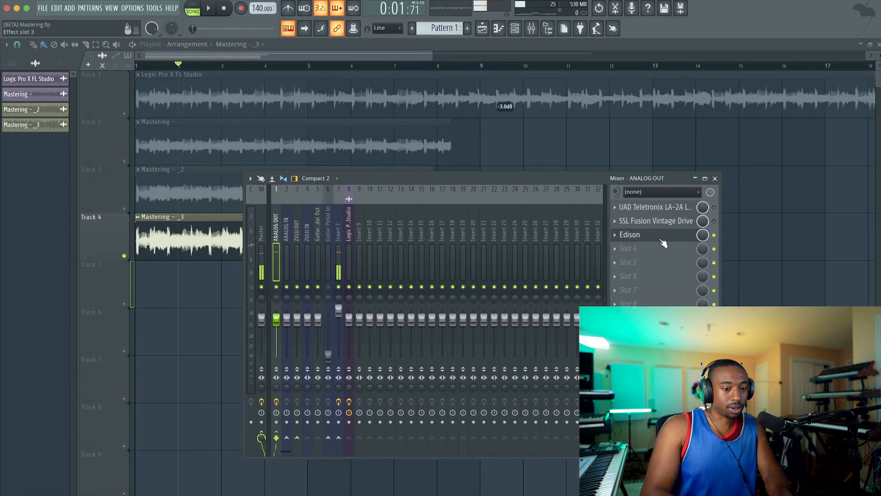
left_click(662, 241)
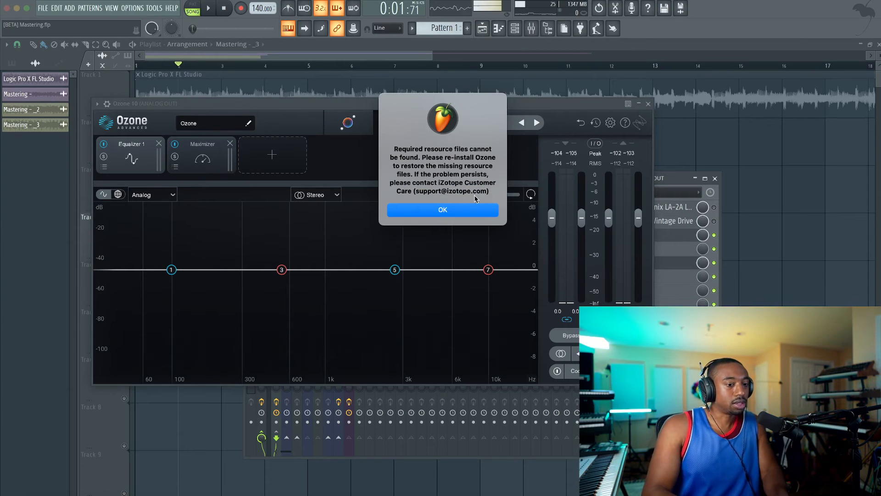
left_click(472, 210)
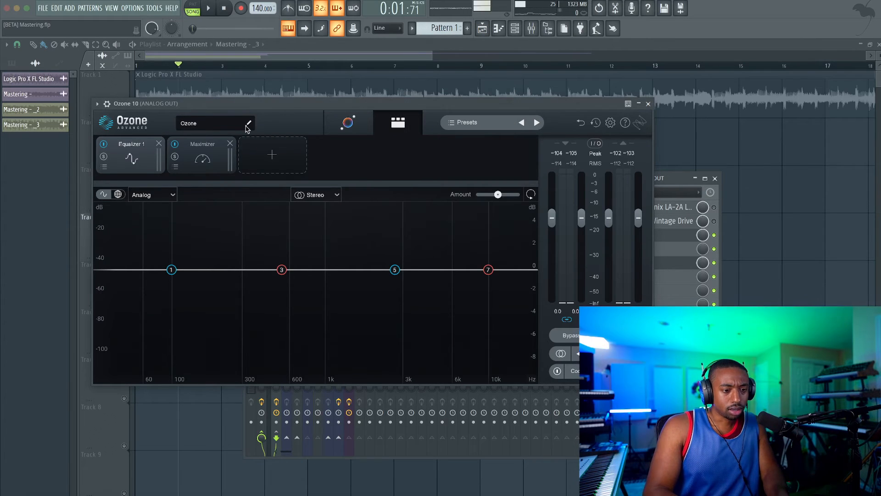
left_click(274, 158)
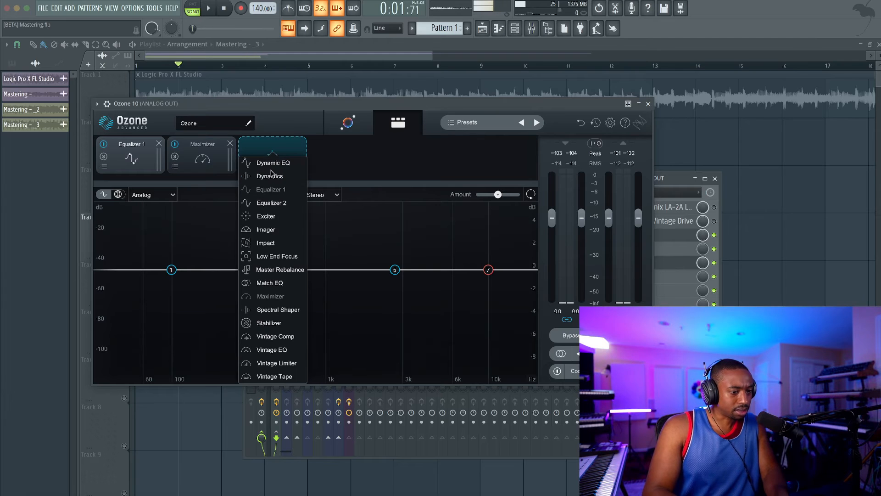
left_click(352, 159)
key("space")
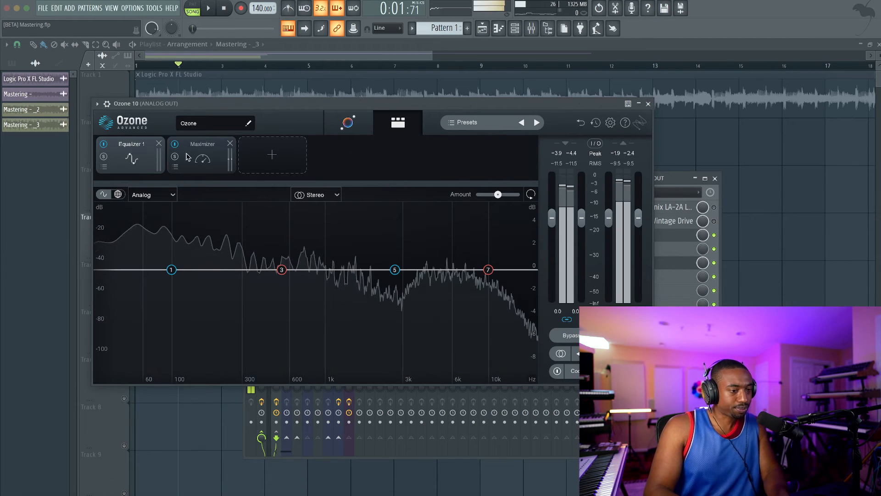
Enable Soft Clip in Ozone's Maximizer, set it to H at 78%, and audition it
left_click(188, 157)
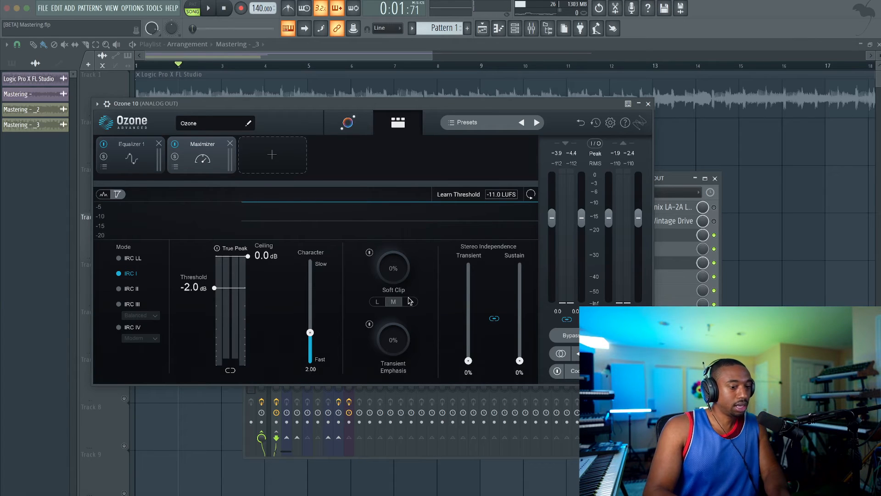
left_click(398, 286)
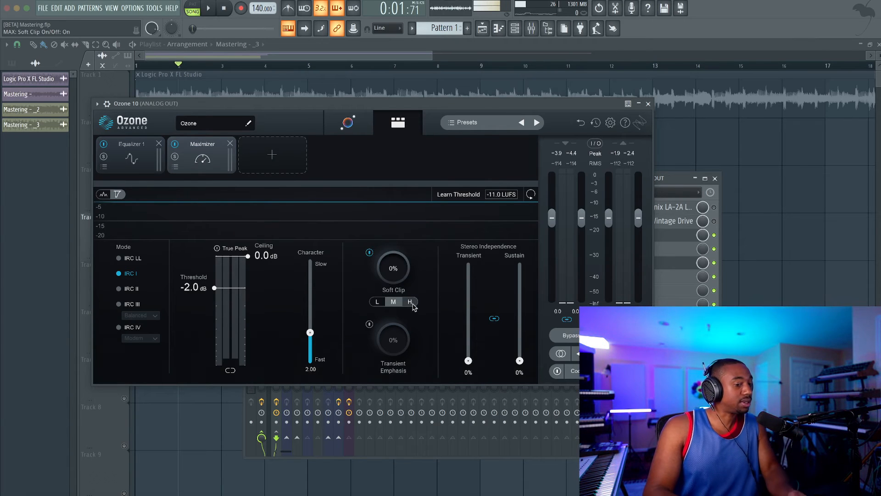
left_click_drag(394, 266, 396, 217)
key("space")
key("space")
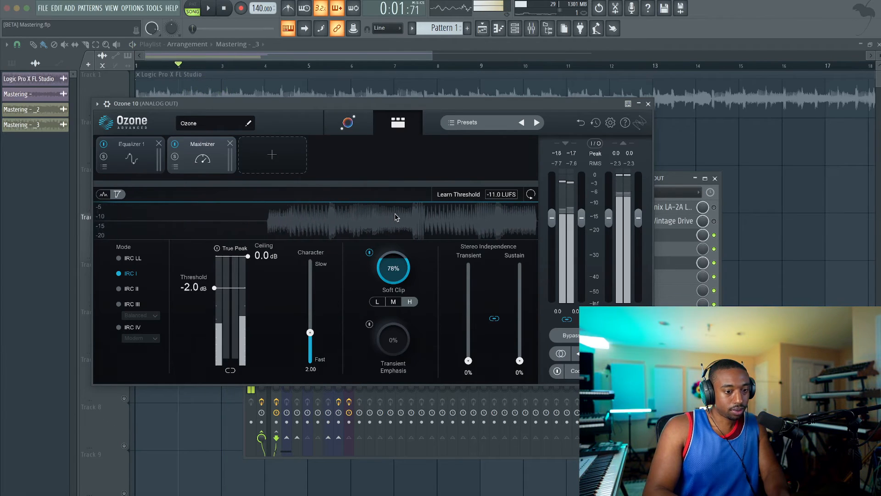
Set the Maximizer's Soft Clip to 68% and its mode to IRC IV while auditioning
key("space")
mouse_move(389, 274)
left_mouse_down()
mouse_move(388, 252)
mouse_move(386, 287)
left_mouse_up()
key("space")
key("space")
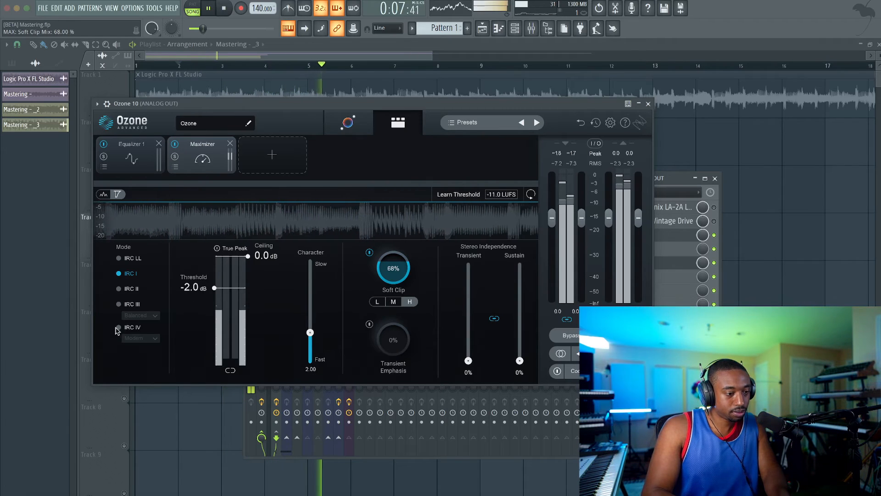
left_click(133, 326)
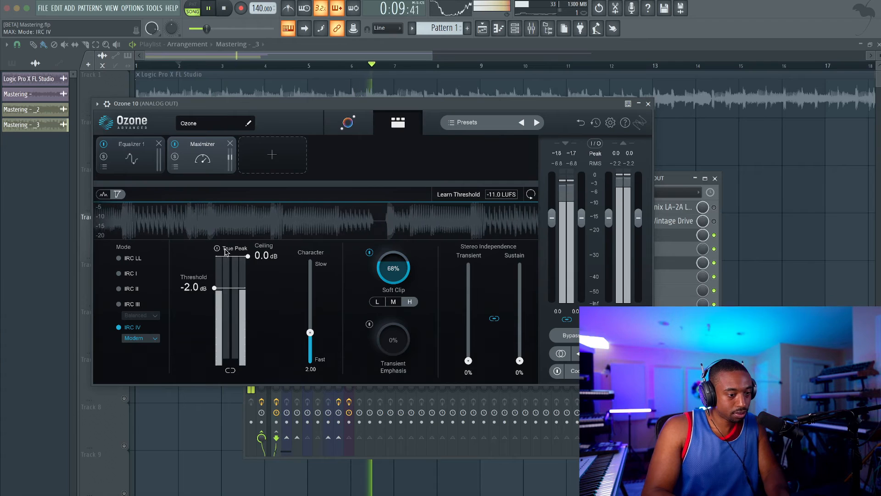
Check Ozone's Equalizer 1 during playback, close the plugin, and return the playhead to the song start
left_click(147, 164)
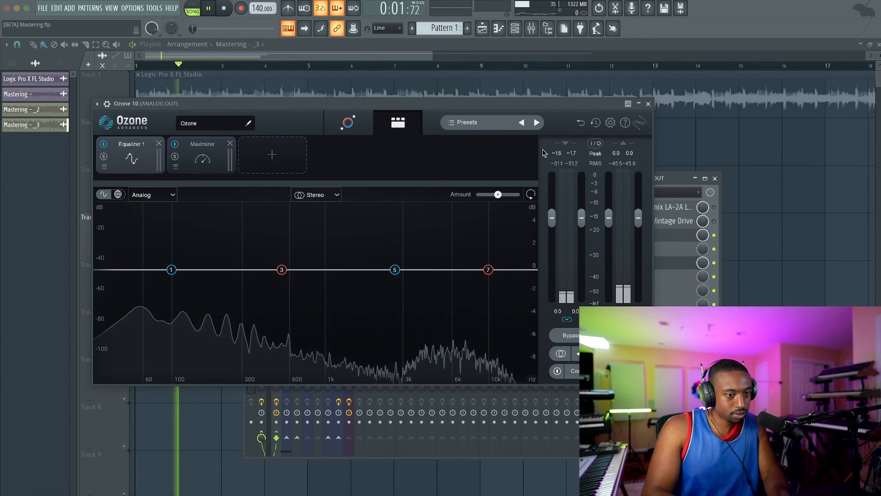
left_click_drag(591, 106, 571, 273)
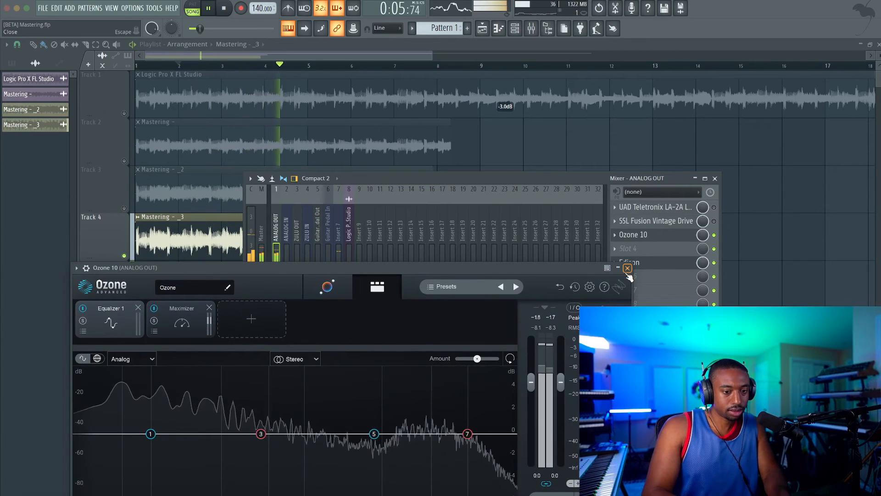
left_click(627, 267)
key("space")
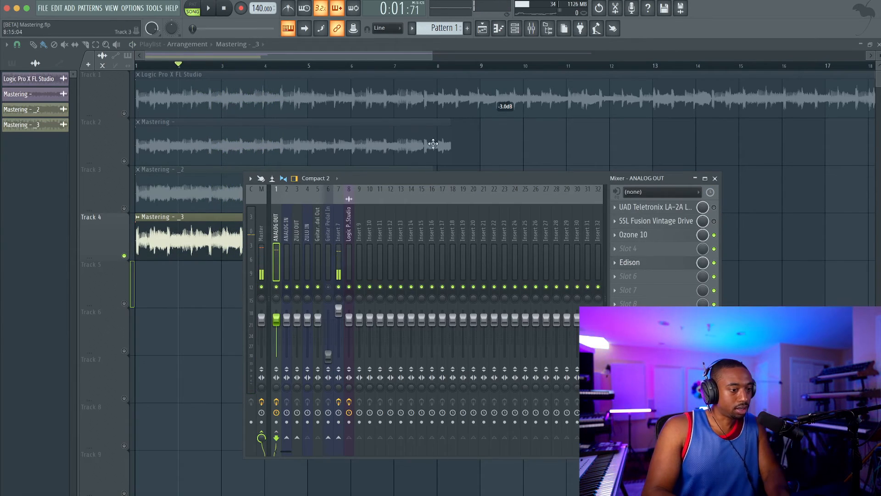
left_click(224, 9)
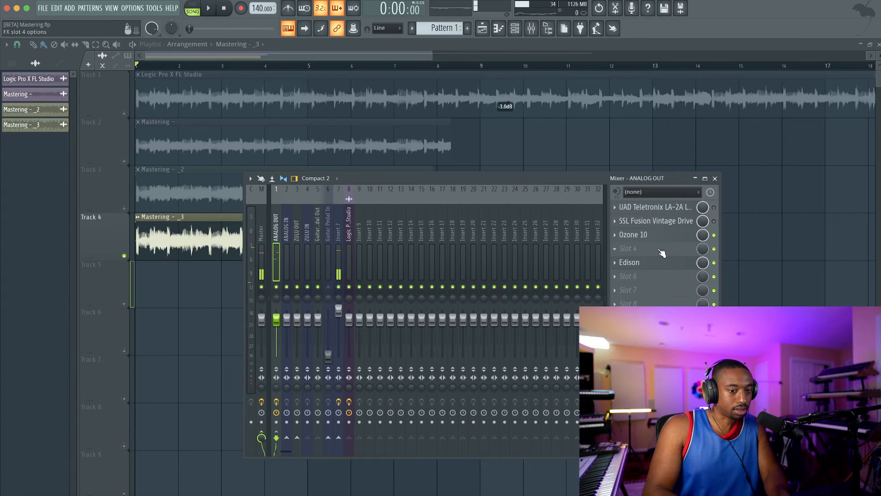
Clear Edison's previous recording on ANALOG OUT with a new empty sample and arm it to record
left_click(655, 265)
left_click(84, 231)
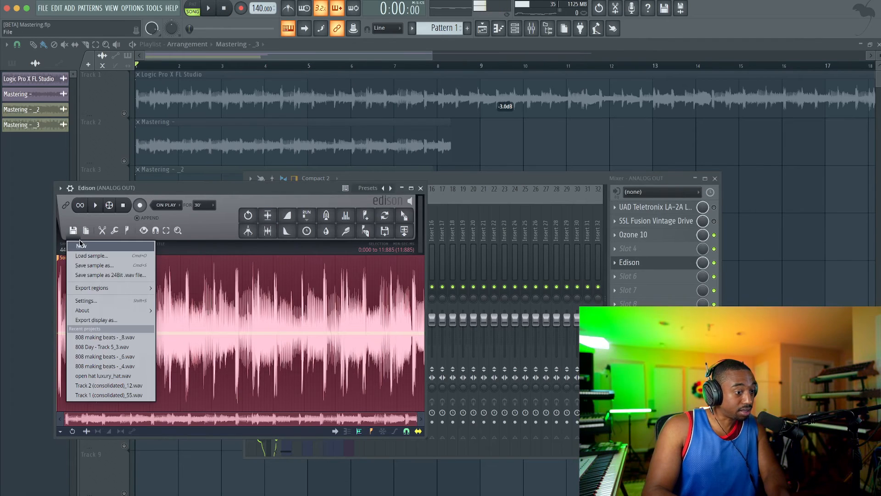
left_click(100, 235)
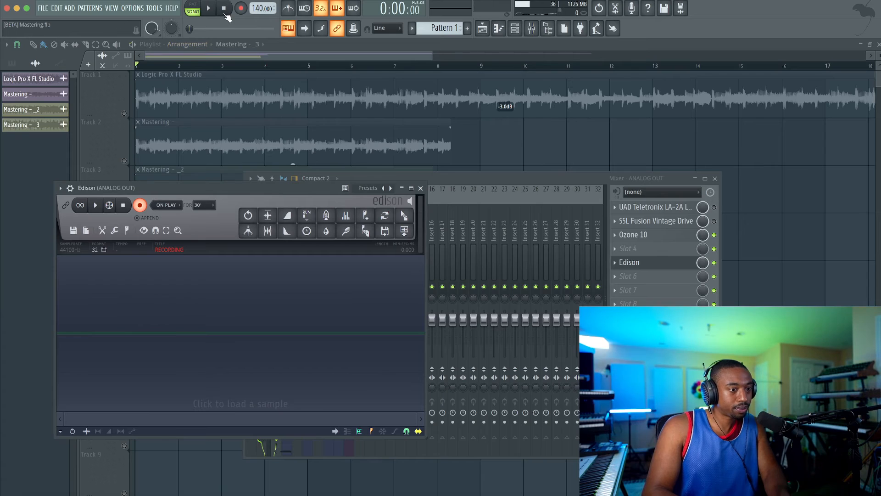
Record about 12 seconds of the Ozone-processed song into Edison, stop playback, and bypass Ozone 10 on ANALOG OUT
key("space")
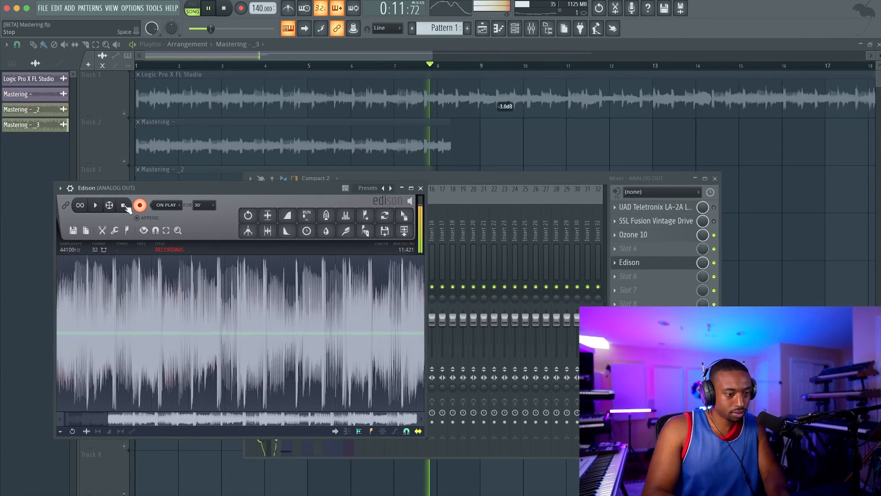
left_click(125, 205)
left_click(225, 8)
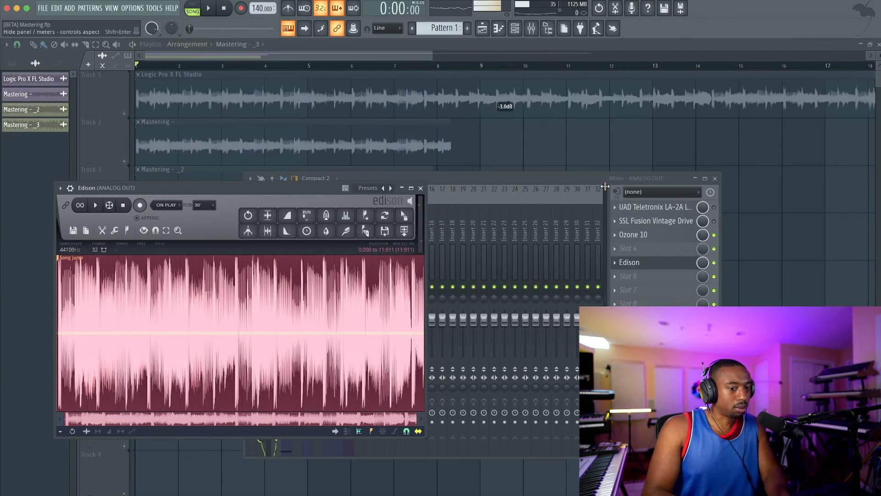
left_click(715, 235)
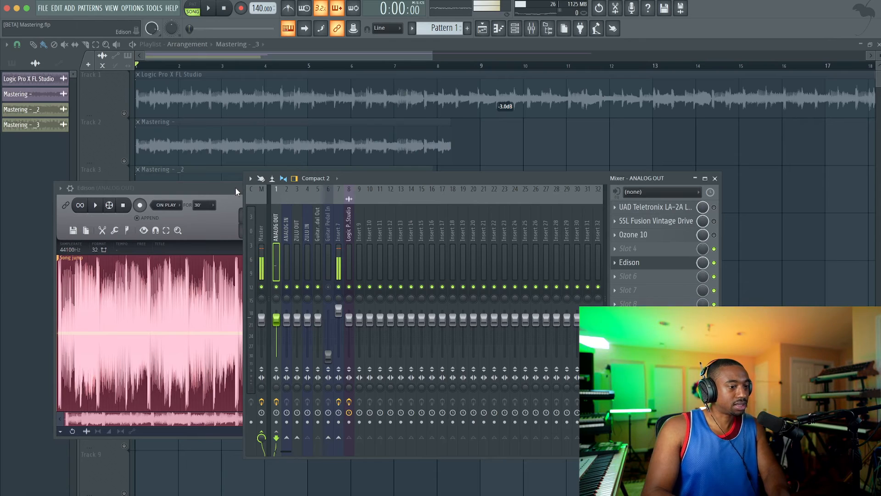
Send the Edison recording to Track 5 of the playlist as an audio clip, and close Edison and the mixer
left_click_drag(233, 188, 315, 173)
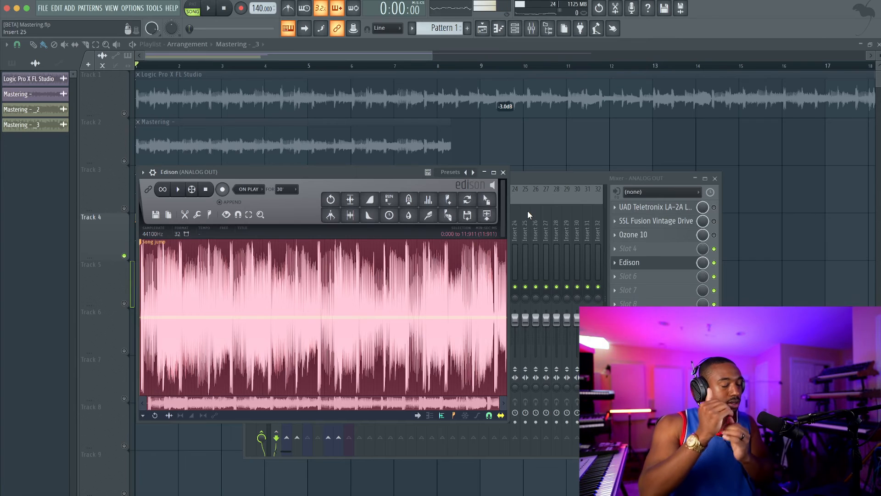
left_click(487, 214)
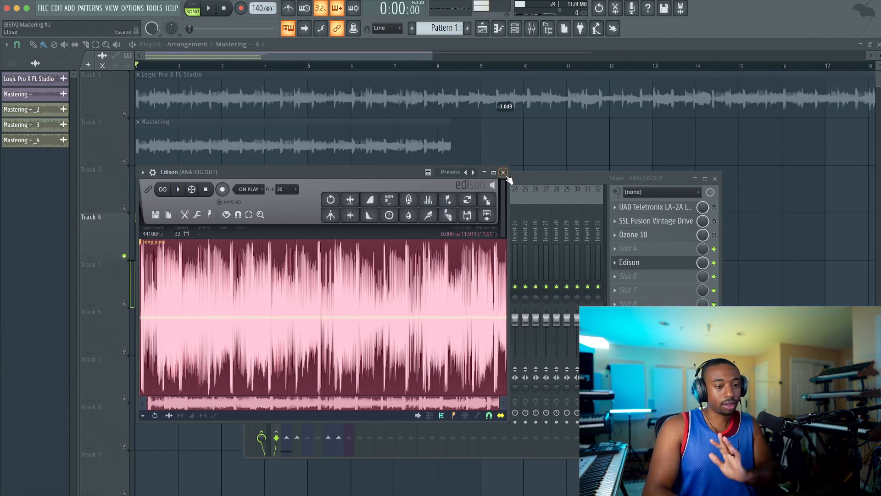
left_click(502, 173)
key("F9")
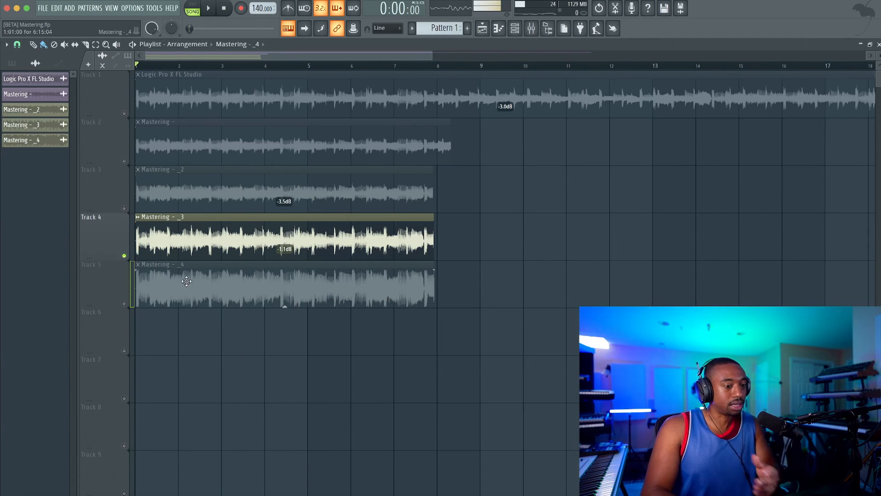
Solo the new recording on Track 5, switch the solo to Track 1, and enable Track 5 alongside it
right_click(130, 303)
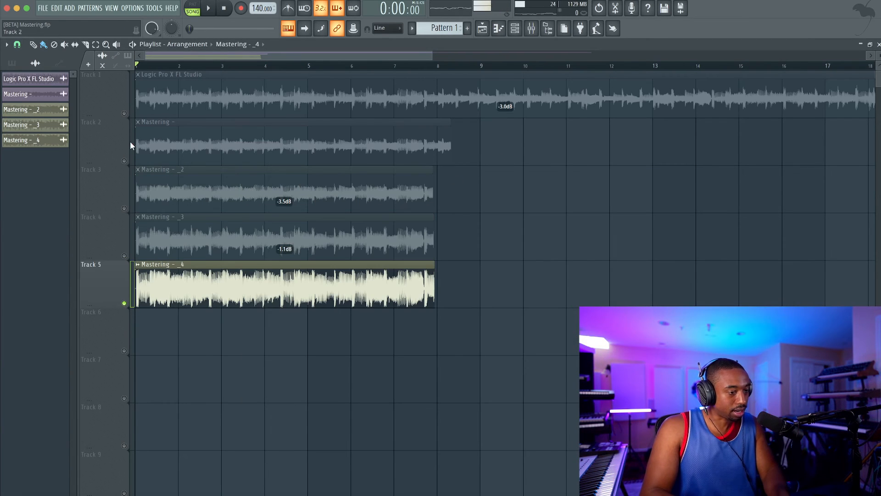
right_click(125, 114)
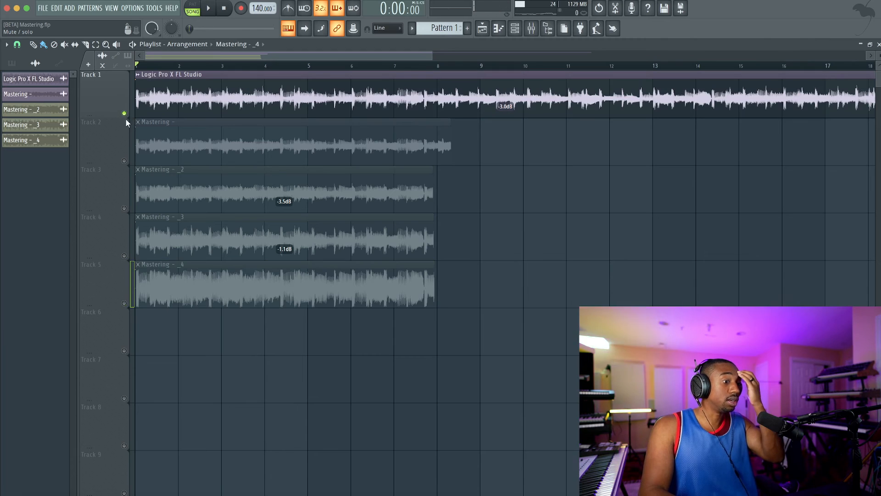
left_click(130, 307)
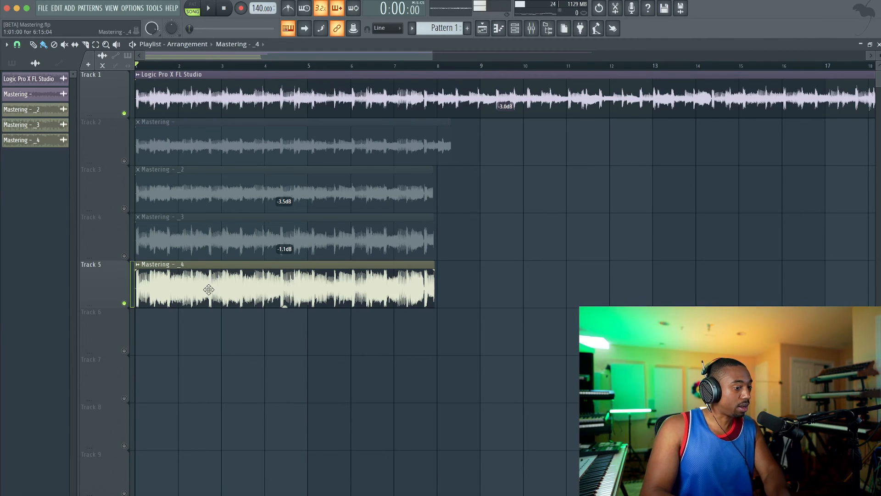
Move the Mastering - _4 clip to bar 8, and slice the Track 1 original at bar 8, deleting the remainder
left_click_drag(210, 287, 508, 249)
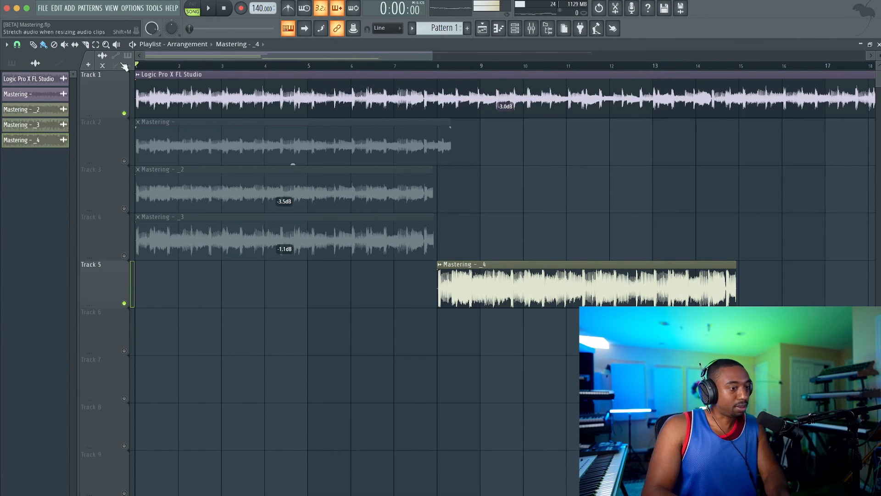
key("c")
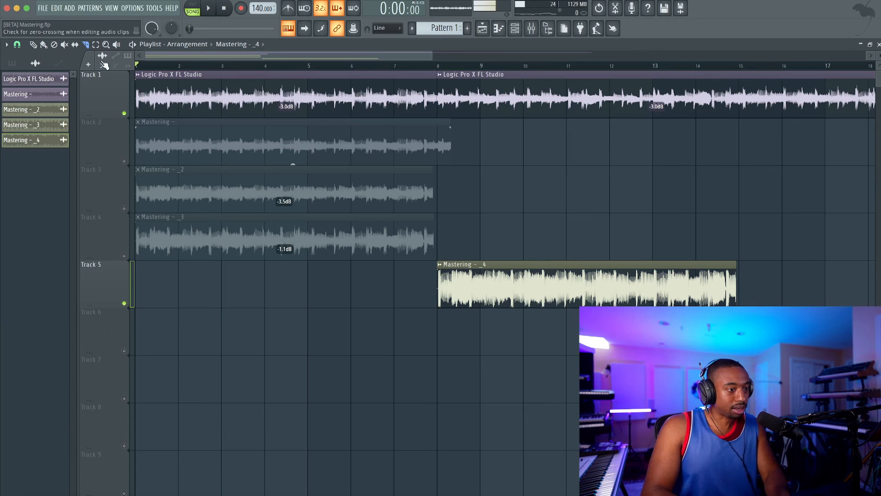
right_click(449, 112)
scroll(448, 111, "down", 1)
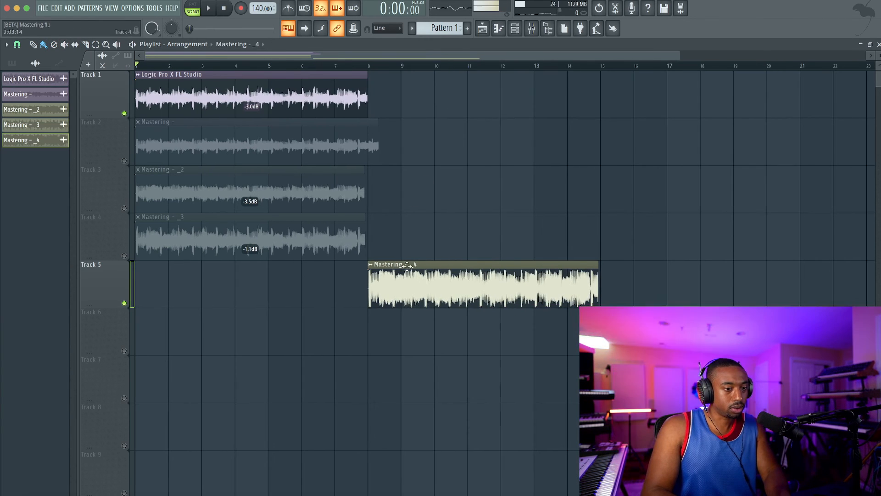
Move the Mastering - _4 clip up to Track 1, directly after the trimmed original, and clear the selection
left_click_drag(413, 286, 413, 98)
left_click(373, 86, "ctrl")
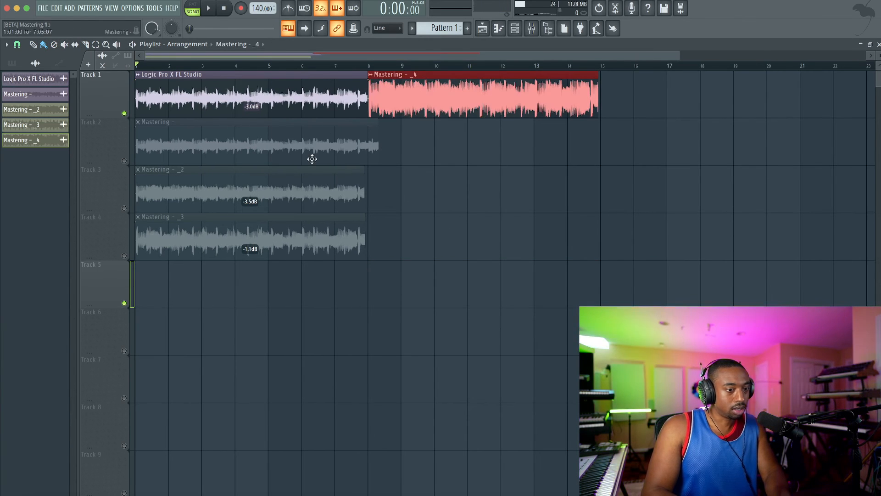
key("super+d")
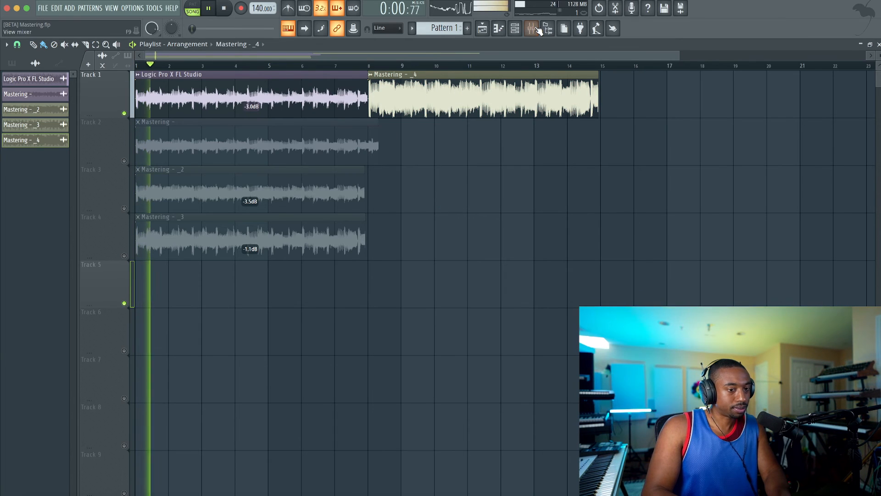
Check the Master channel in the mixer while the original plays, and stop playback and close the mixer
left_click(536, 28)
left_click(263, 240)
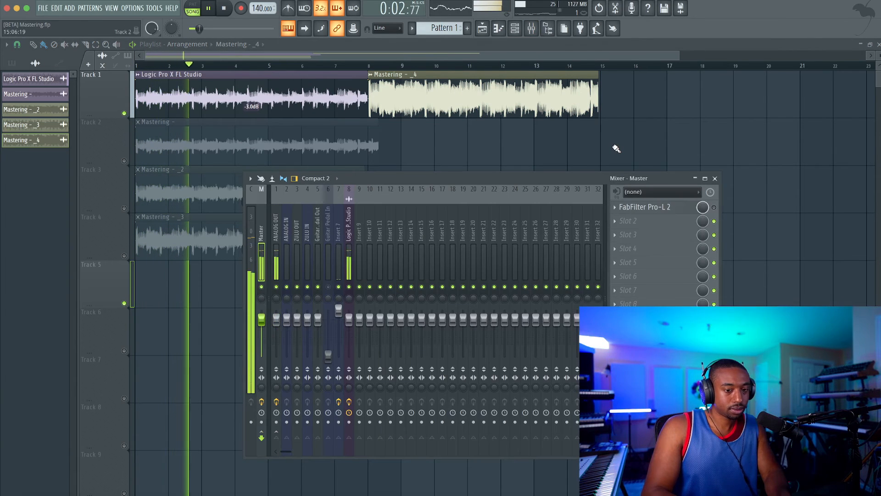
key("space")
right_click(613, 147)
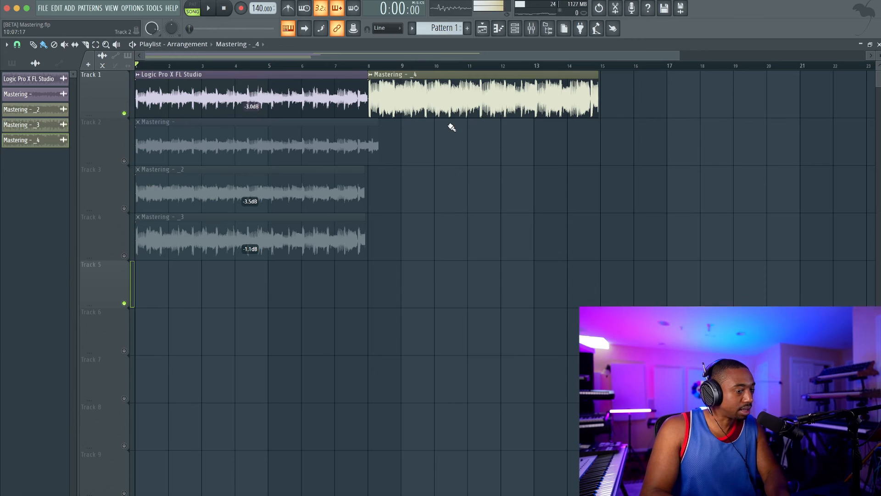
Duplicate the original and Mastering - _4 clip pair to bar 15 on Track 1 and stop playback
key("space")
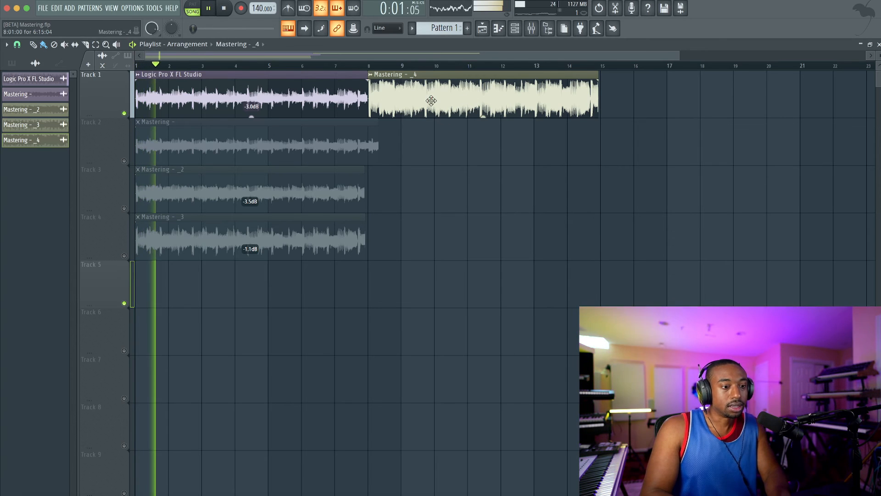
left_click_drag(462, 102, 700, 92)
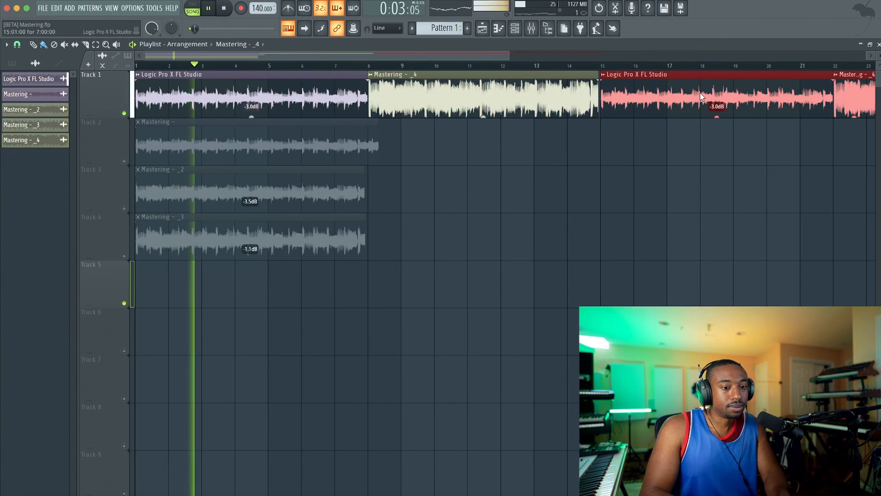
left_click(622, 173)
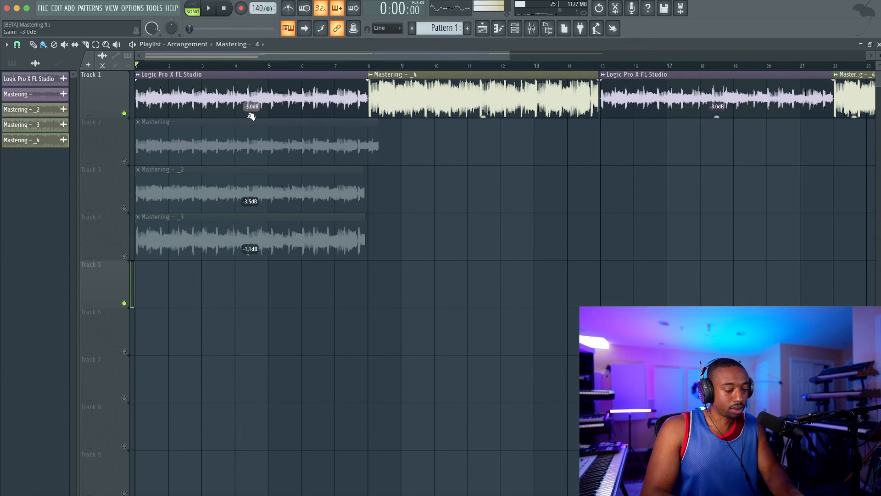
Reset the clip gain on both Logic Pro X FL Studio clips on Track 1 and audition the arrangement
key("space")
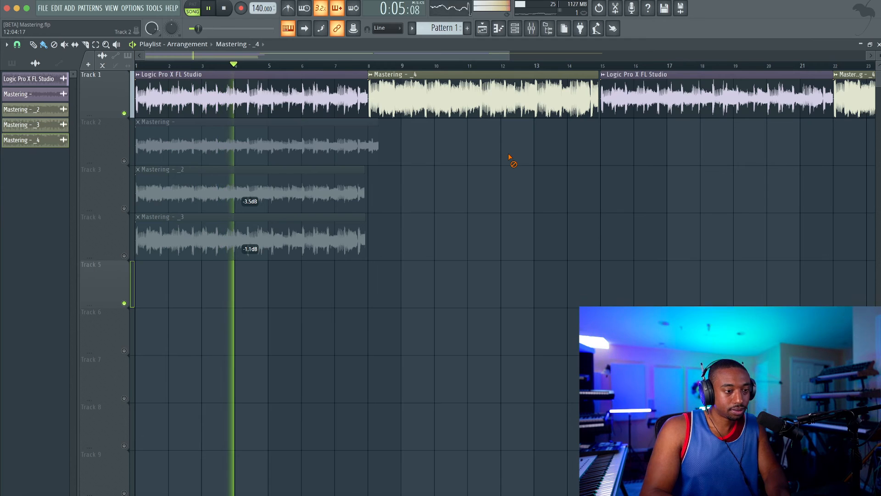
left_click_drag(400, 98, 427, 111)
left_click(425, 154, "super")
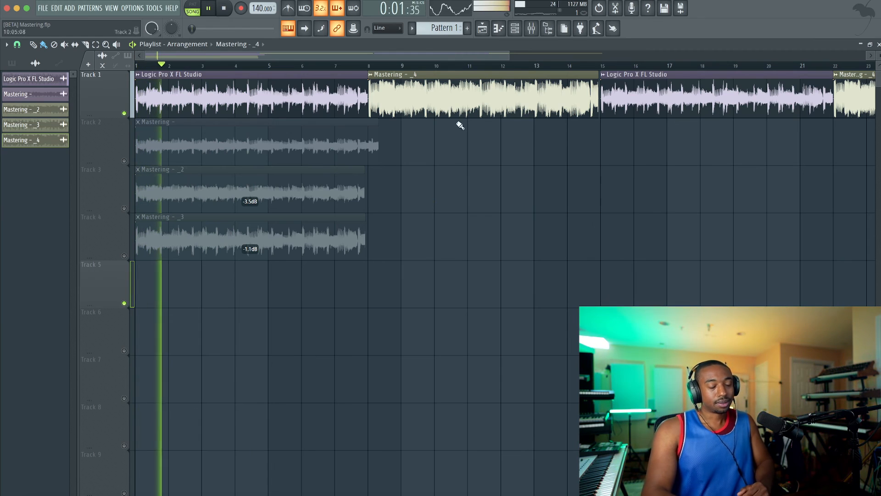
Mute Insert 7 in the mixer while the arrangement plays, and check the recording's audio in OBS
left_click(531, 28)
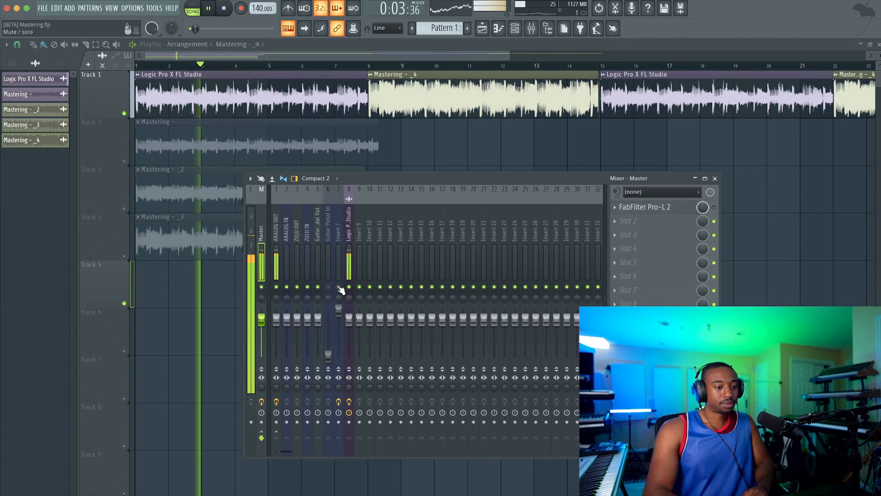
left_click(715, 178)
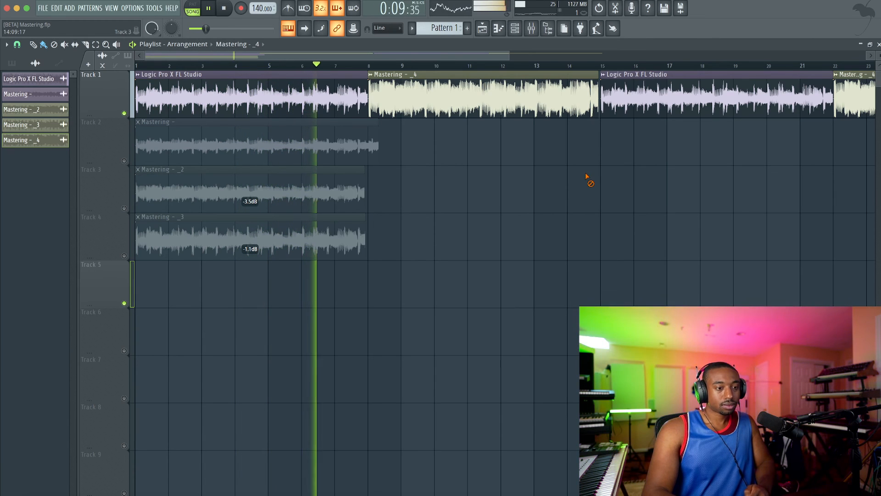
left_click(752, 485)
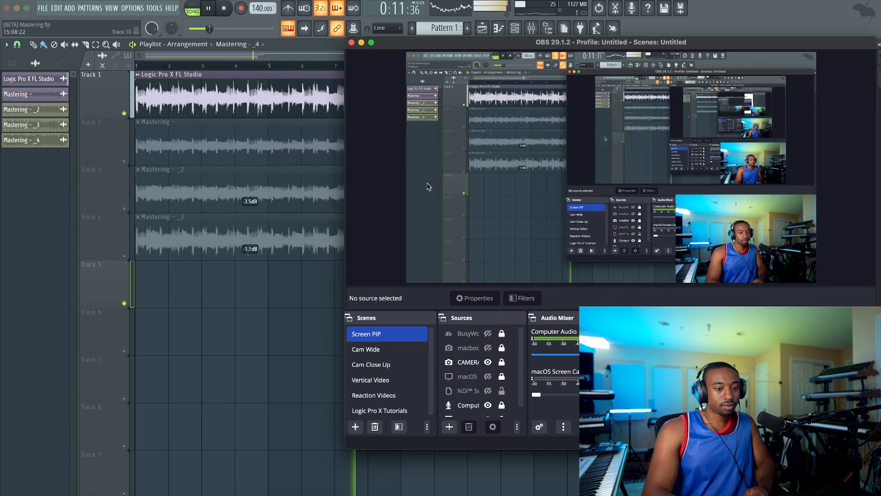
left_click(361, 42)
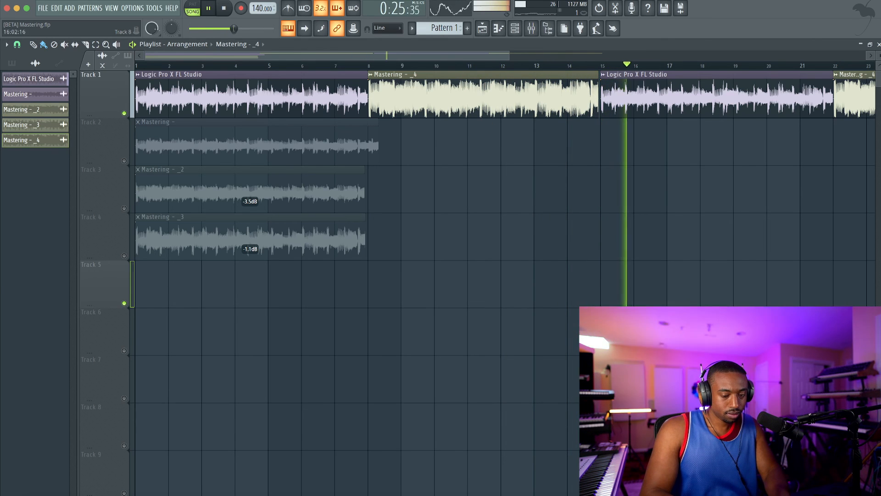
Unmute Insert 7 in the mixer with playback stopped, and close the mixer
left_click(534, 30)
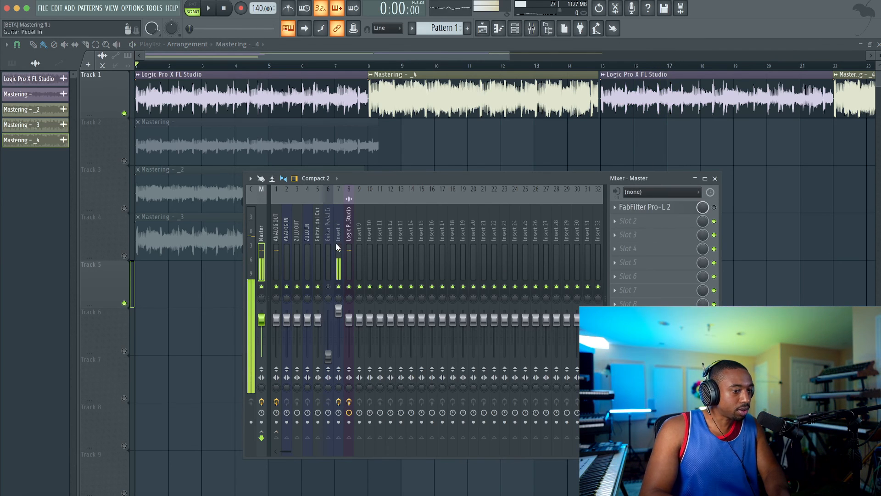
left_click(351, 243)
key("F9")
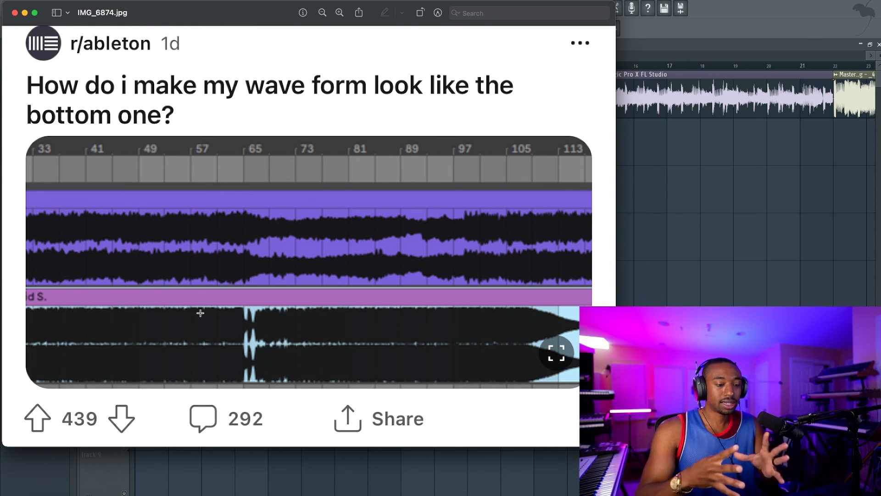
Return to FL Studio from the IMG_6874.jpg waveform reference and view all four clips on Track 1
left_click(640, 298)
scroll(474, 216, "down", 3)
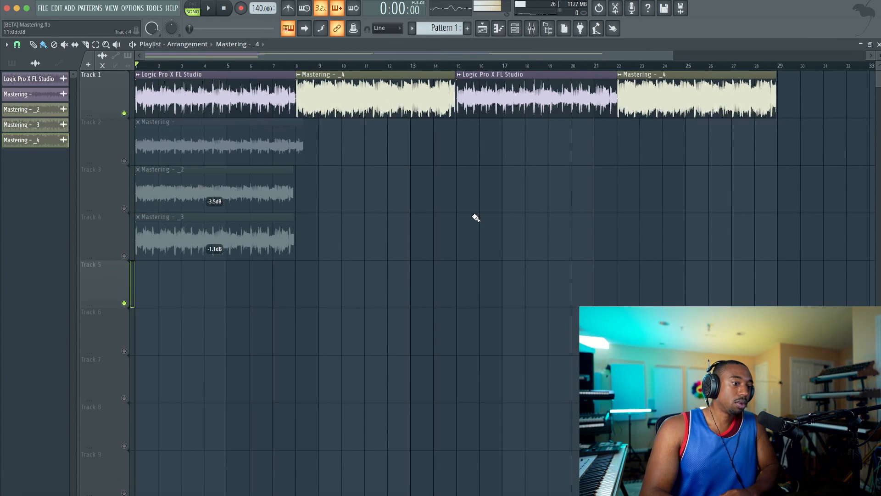